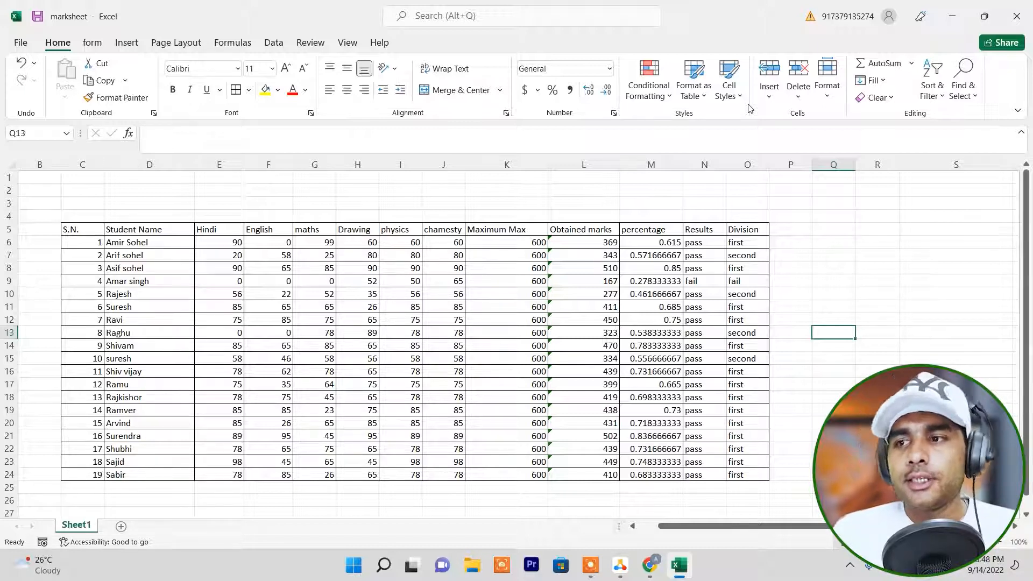
left_click(699, 101)
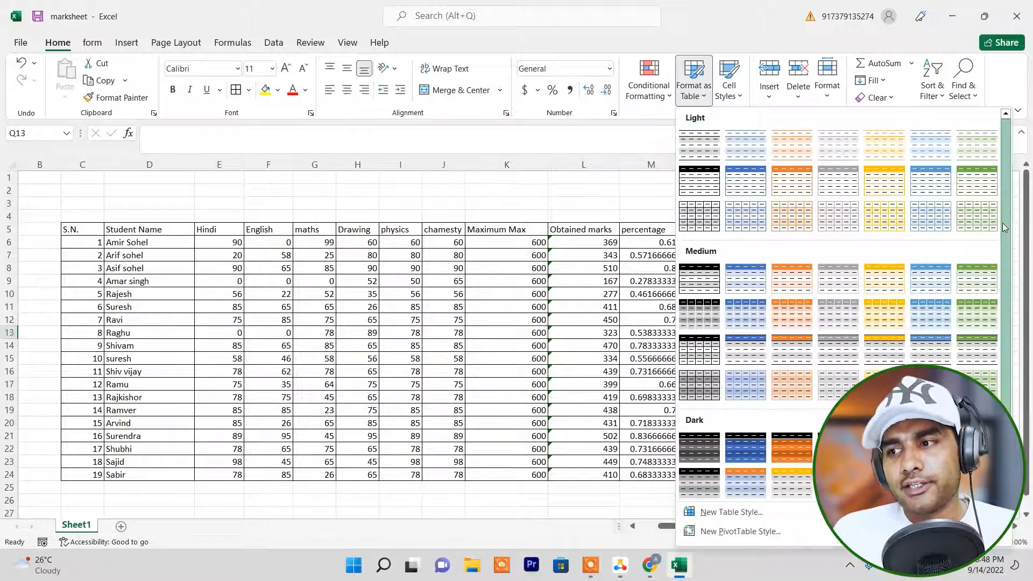
left_click_drag(1010, 234, 1006, 326)
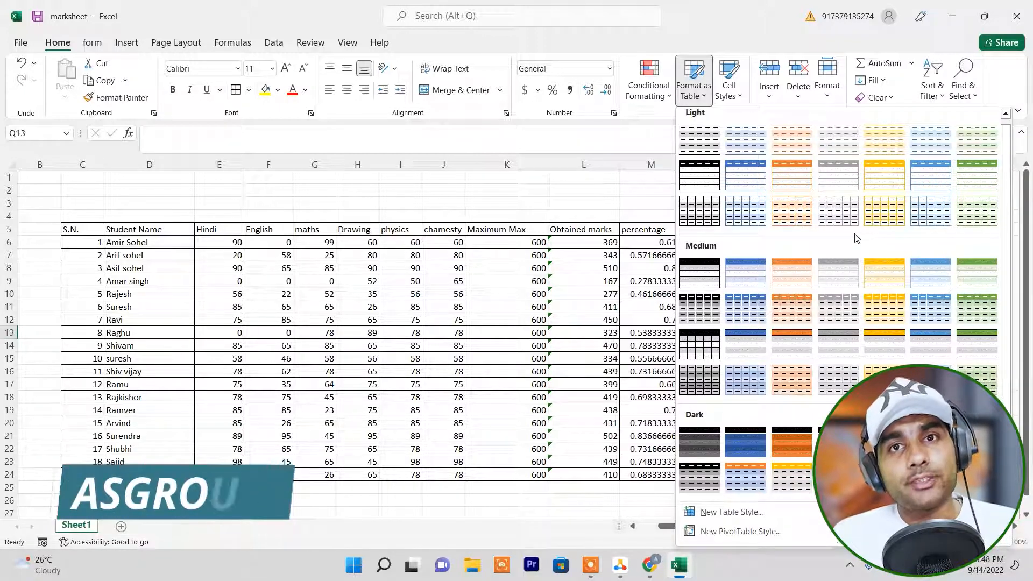
left_click(291, 280)
Format the marksheet range C5:O24 as a table with headers, using the dark gold table style.
left_click_drag(81, 229, 759, 477)
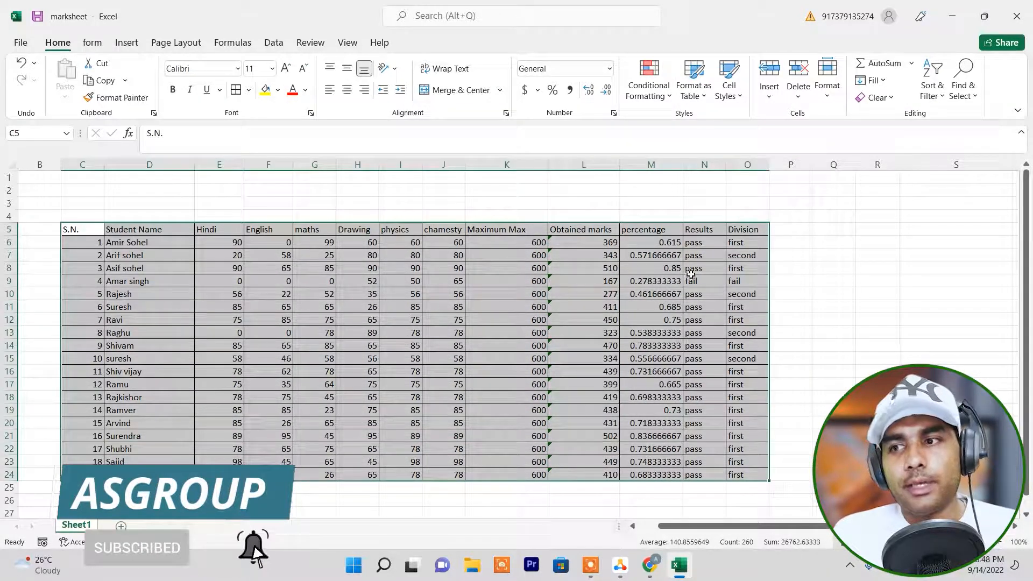
left_click(704, 97)
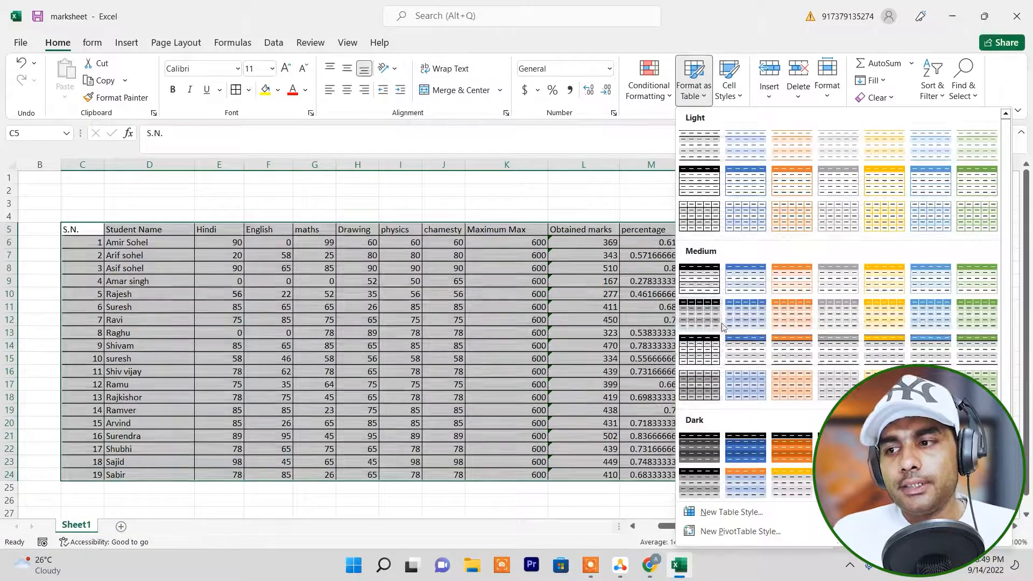
left_click(885, 448)
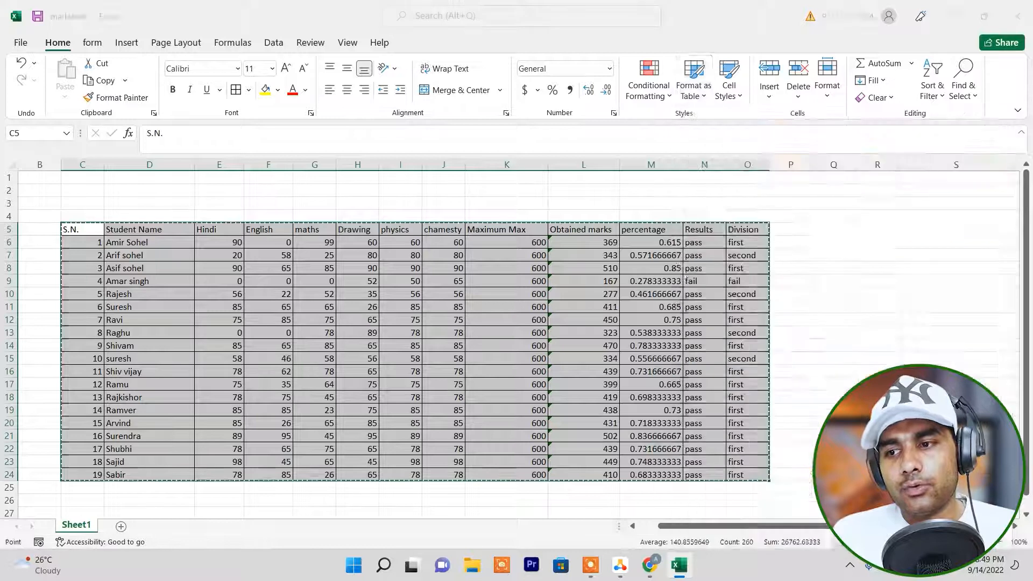
left_click(615, 335)
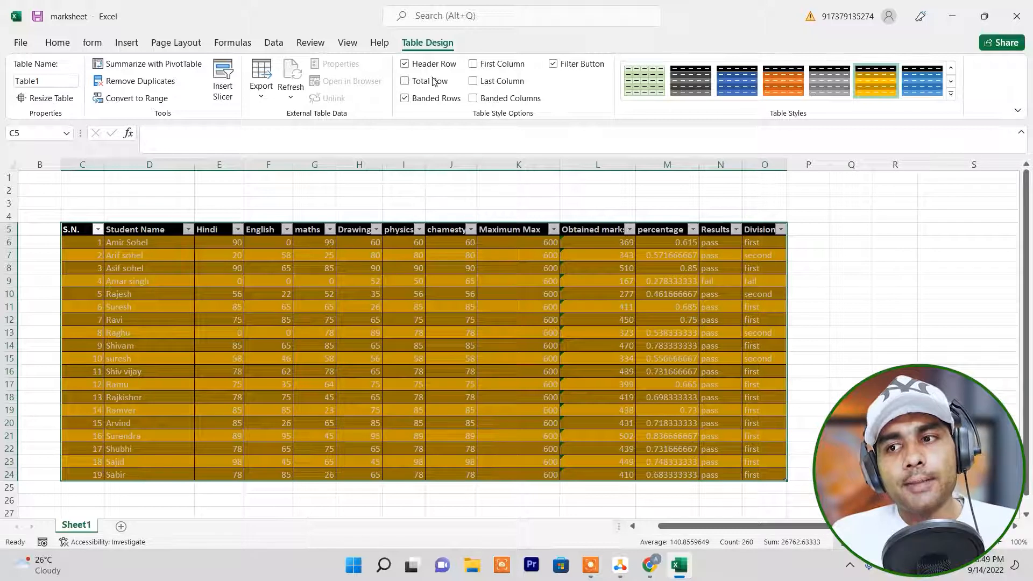
Switch the table's header row off and back on, and do the same with its banded rows.
left_click(409, 66)
left_click(409, 66)
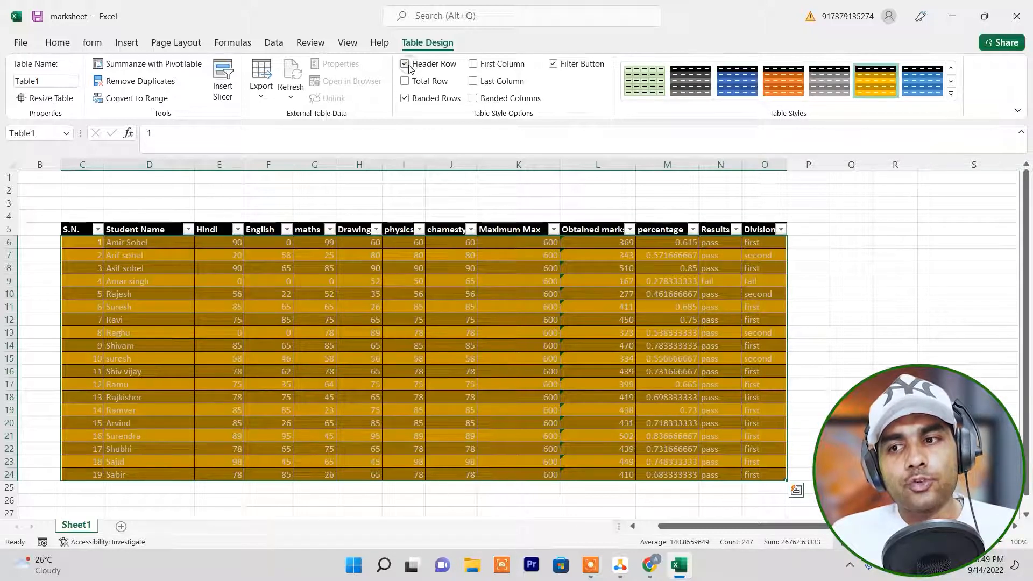
left_click(409, 66)
left_click(409, 66)
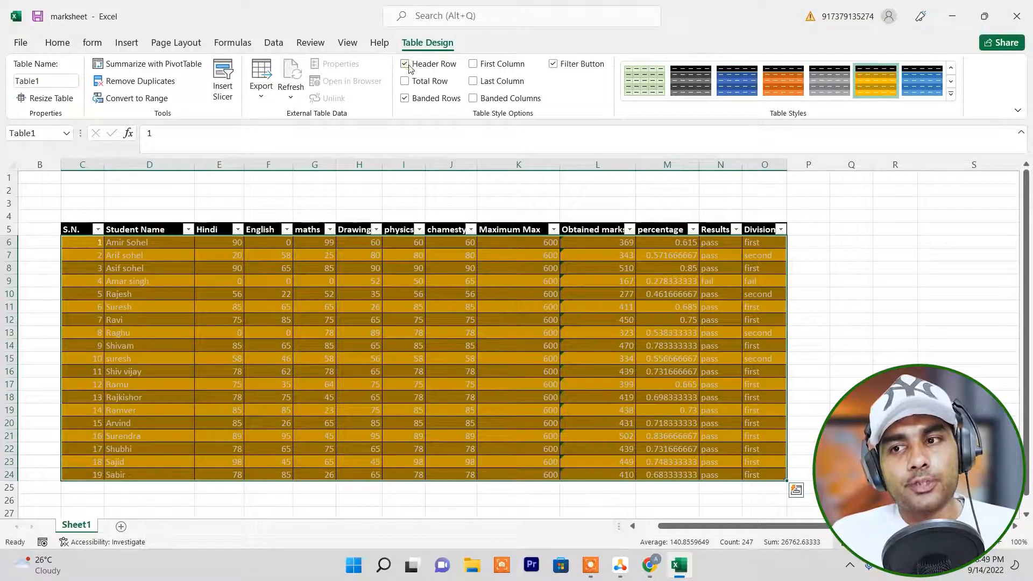
left_click(405, 98)
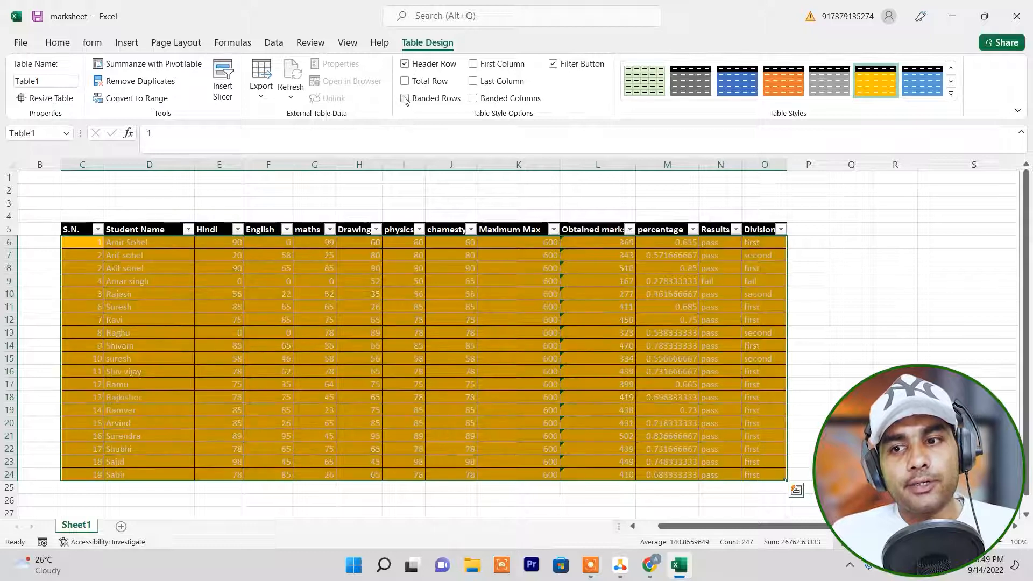
left_click(405, 99)
left_click(405, 98)
left_click(405, 98)
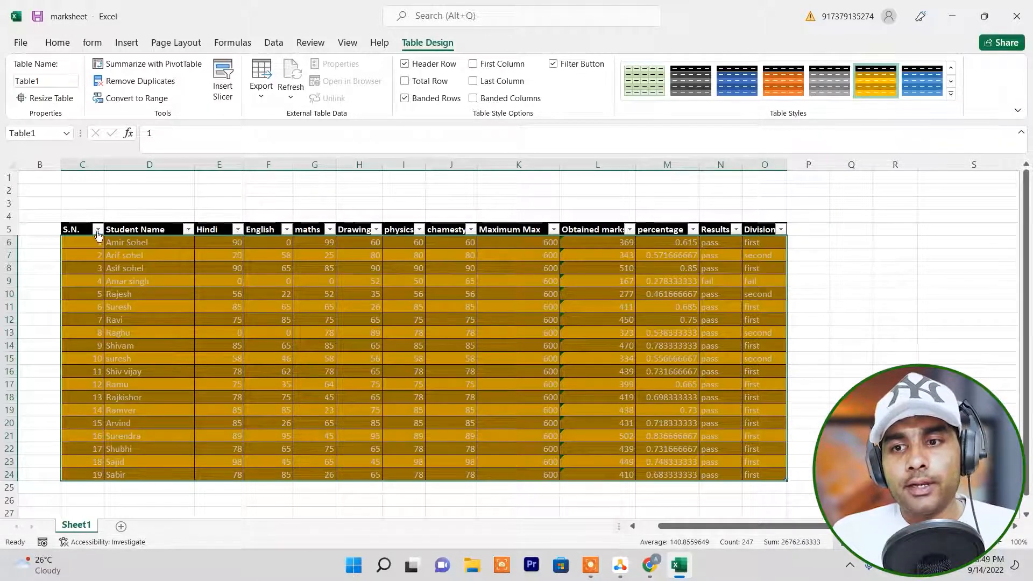
Turn off the filter buttons in the marksheet table's header row.
left_click(554, 65)
left_click(554, 65)
left_click(554, 64)
left_click(554, 65)
left_click(554, 65)
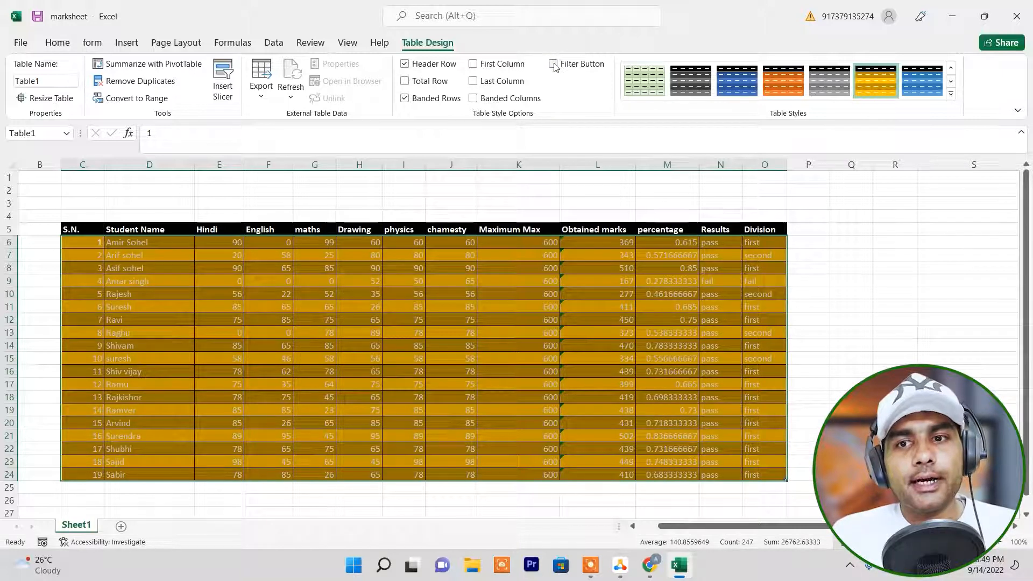
Clear the formats from the whole marksheet table, C5:O24, keeping its contents.
left_click(57, 42)
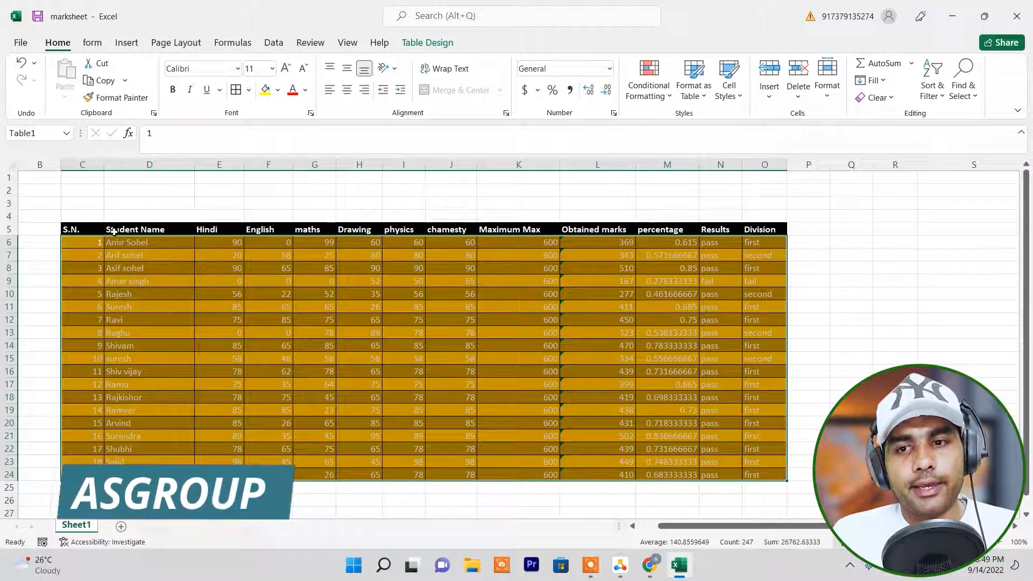
left_click_drag(89, 229, 769, 473)
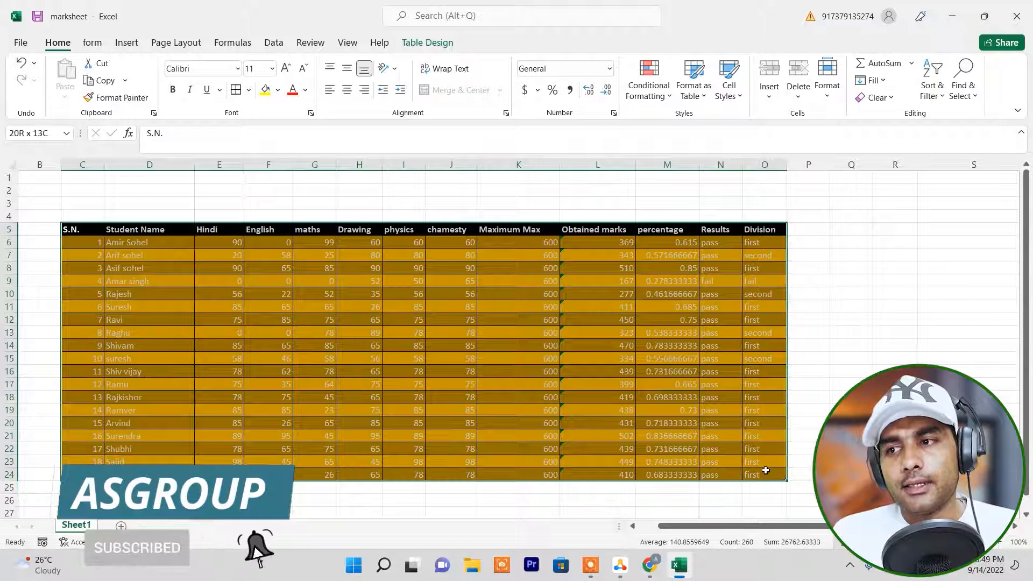
left_click(695, 93)
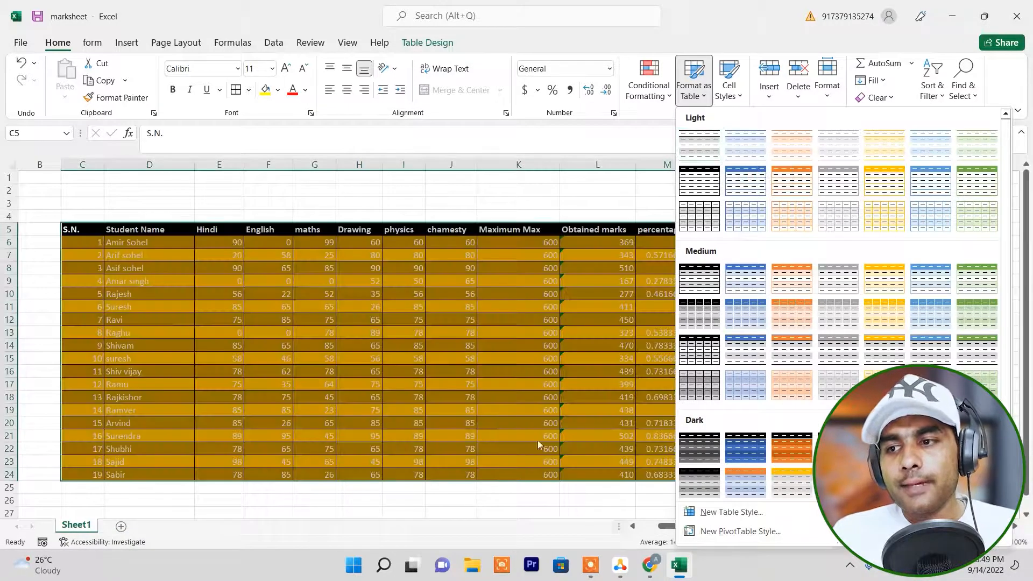
left_click(465, 434)
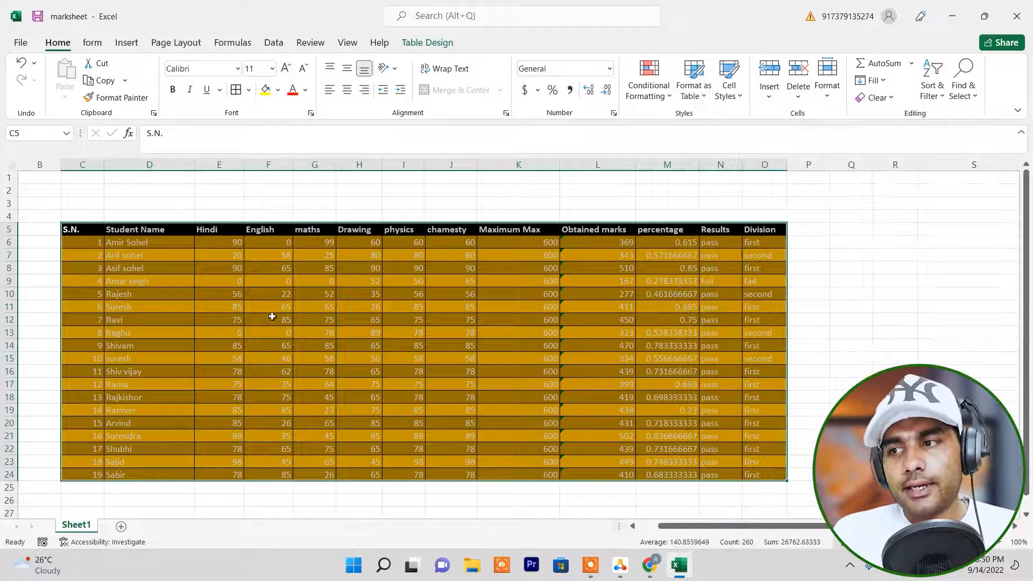
left_click(893, 98)
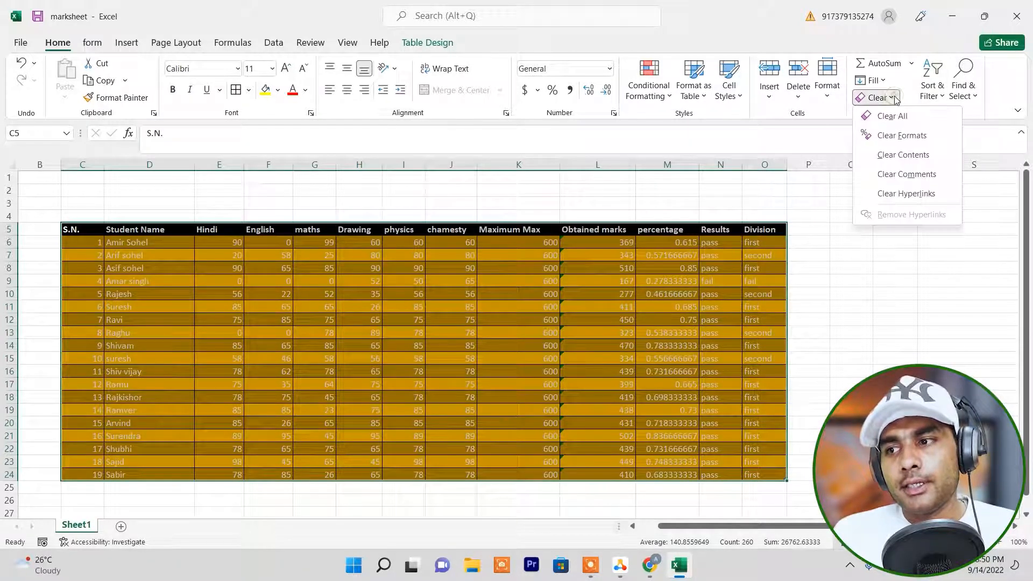
left_click(904, 139)
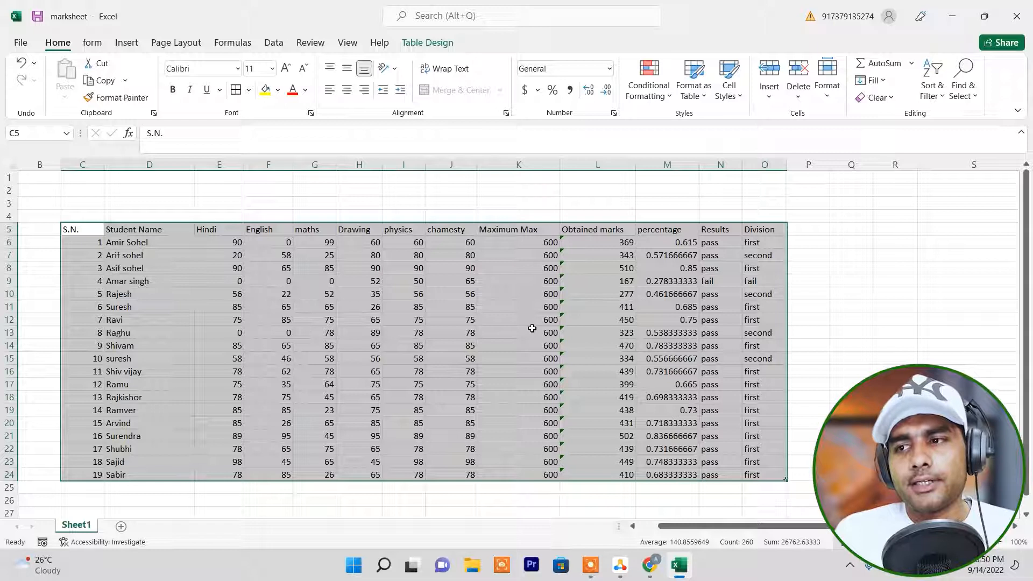
left_click(602, 342)
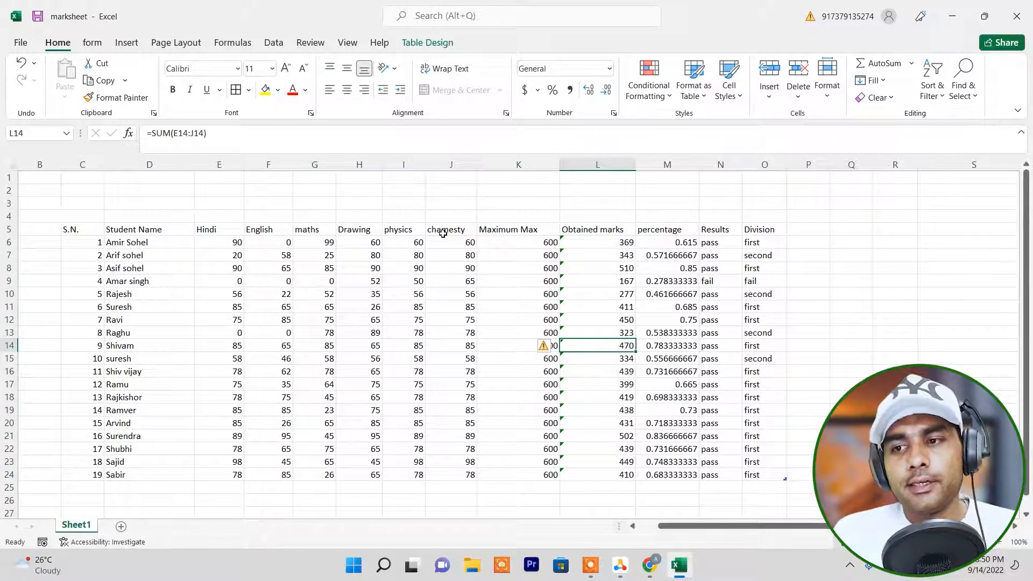
Apply the 60% - Accent4 cell style to the Maximum Max header in K5.
left_click(503, 228)
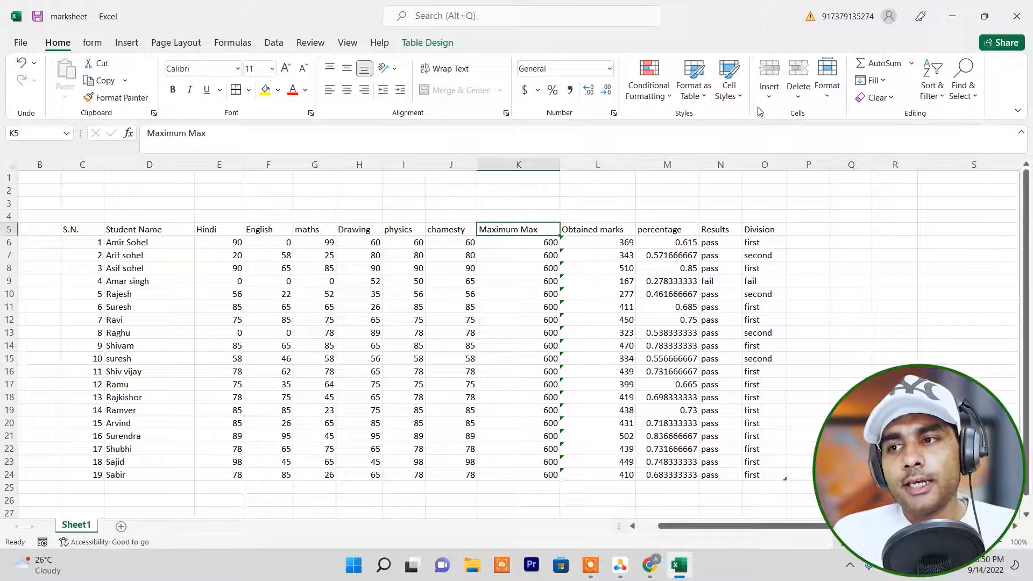
left_click(736, 95)
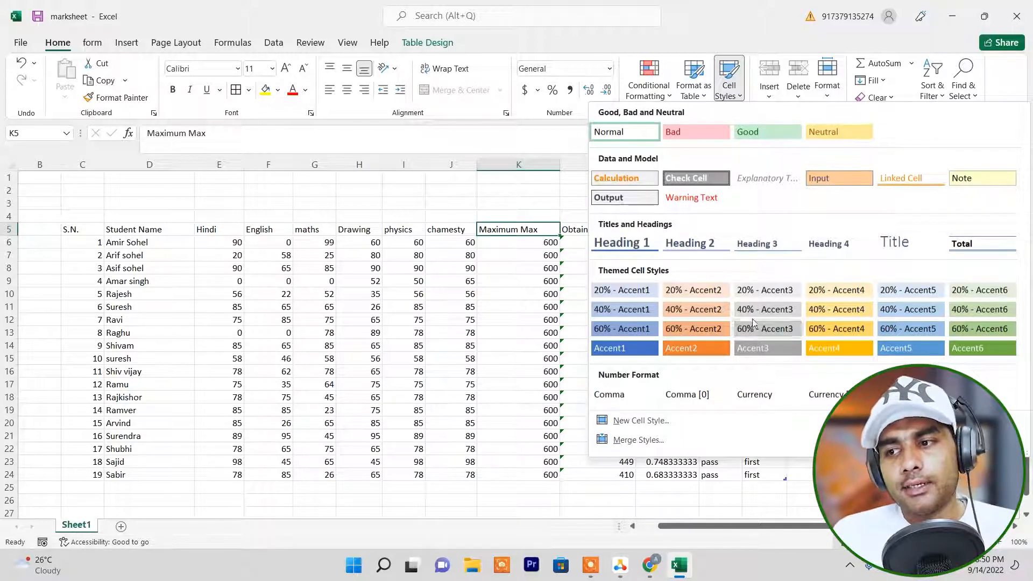
left_click(844, 331)
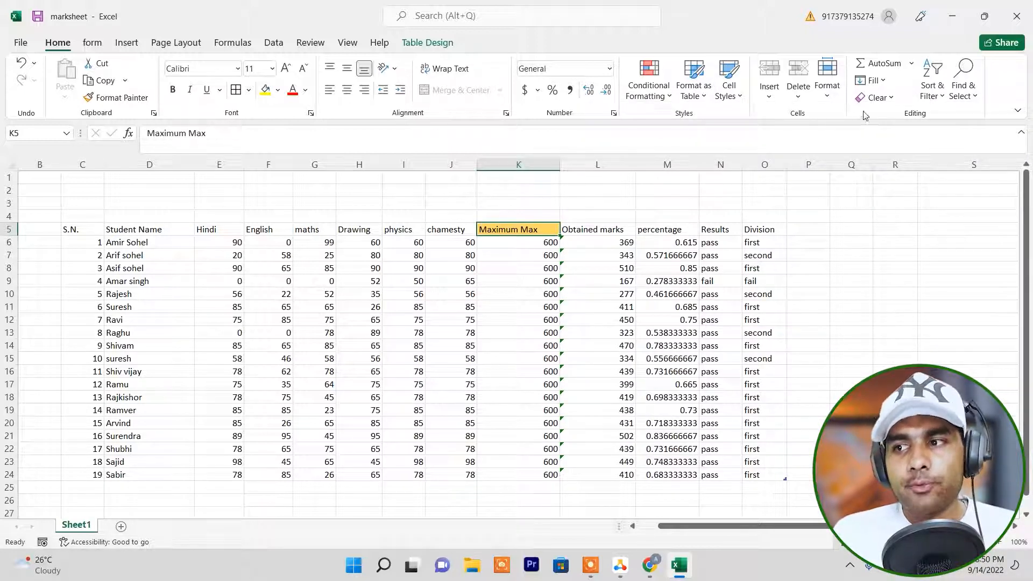
Clear the formats from the Maximum Max header cell K5.
left_click(889, 100)
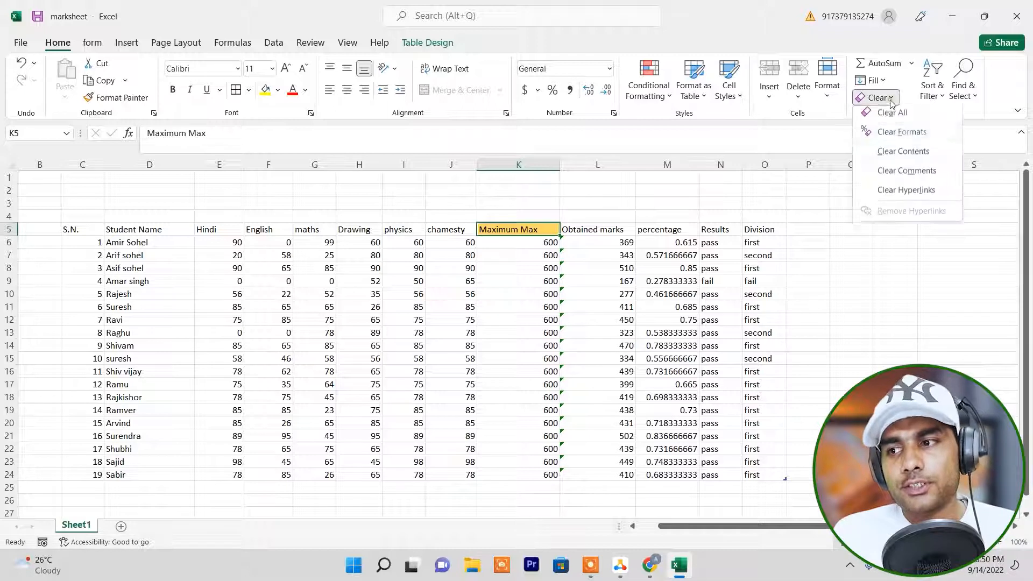
left_click(915, 140)
left_click(593, 318)
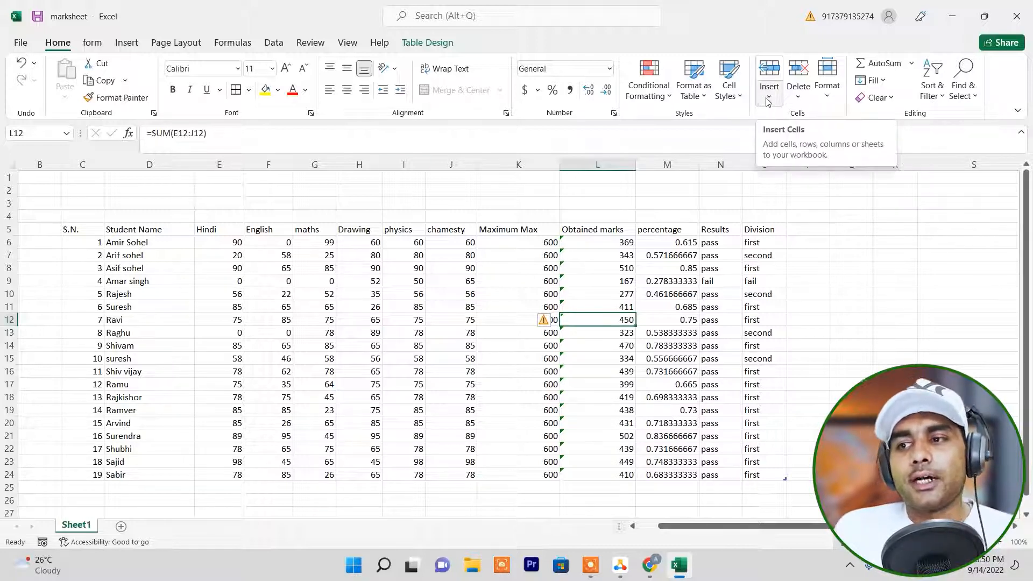
Apply borders around every cell of the marksheet range C5:O24.
left_click_drag(81, 229, 760, 474)
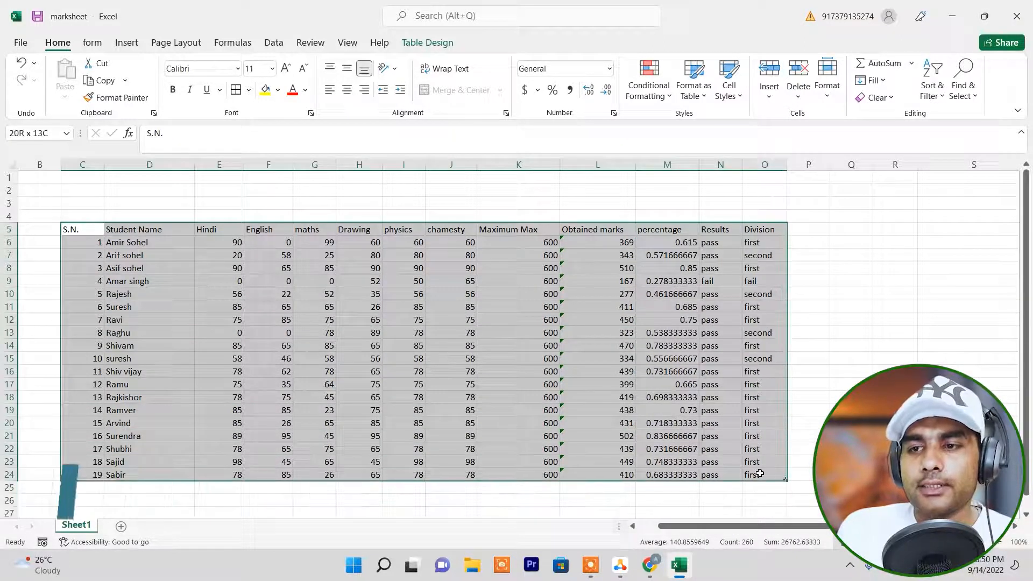
left_click(235, 90)
left_click(359, 294)
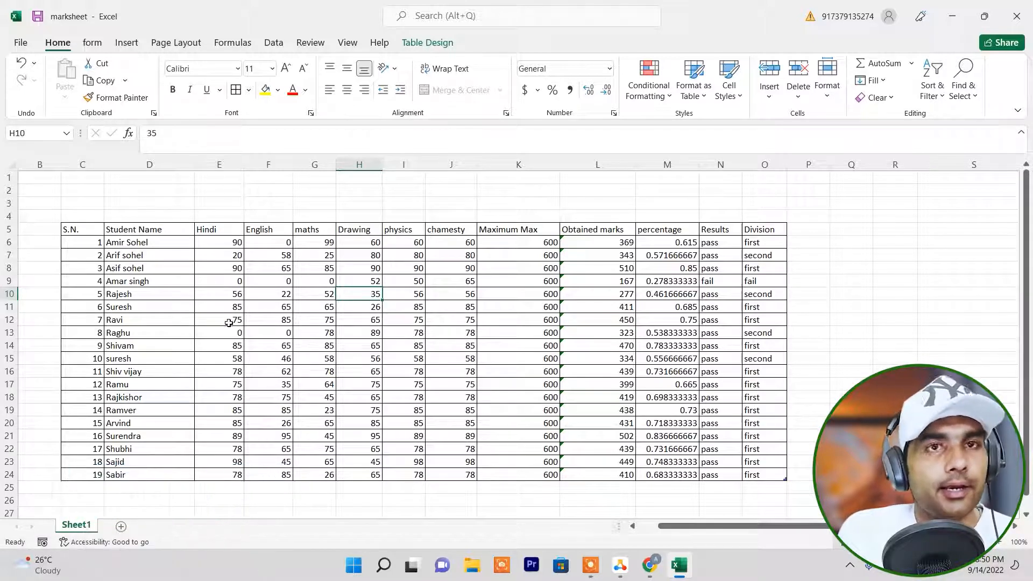
left_click_drag(212, 229, 770, 474)
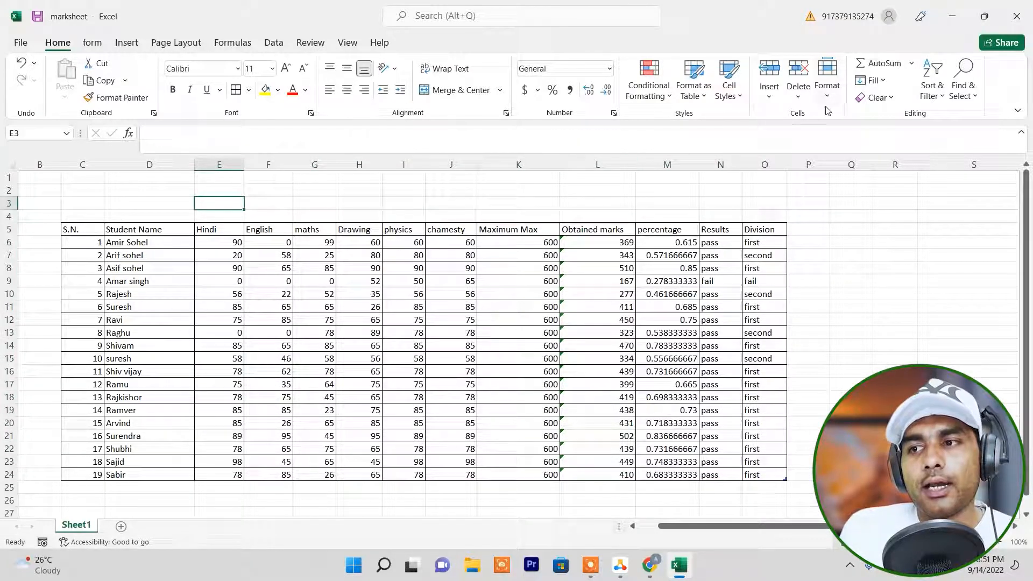
left_click(771, 97)
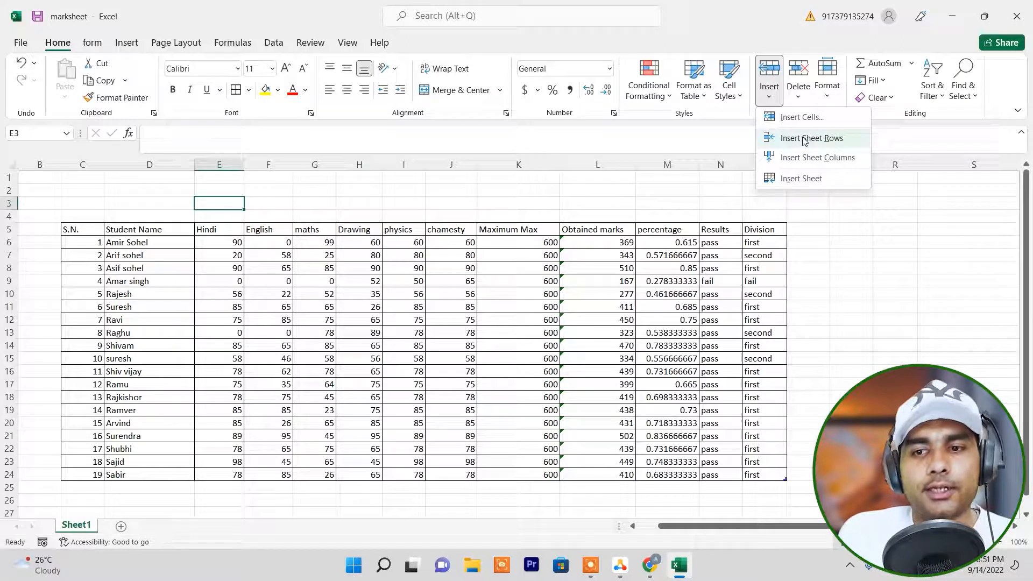
left_click(122, 287)
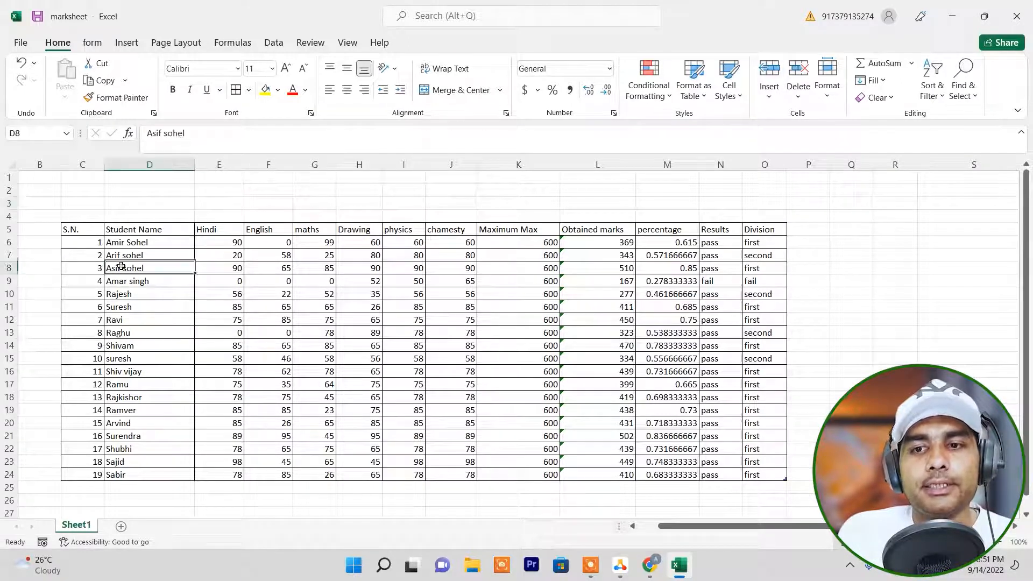
Insert a new sheet row at row 8, above the student with serial number 3.
left_click(122, 268)
left_click(9, 268)
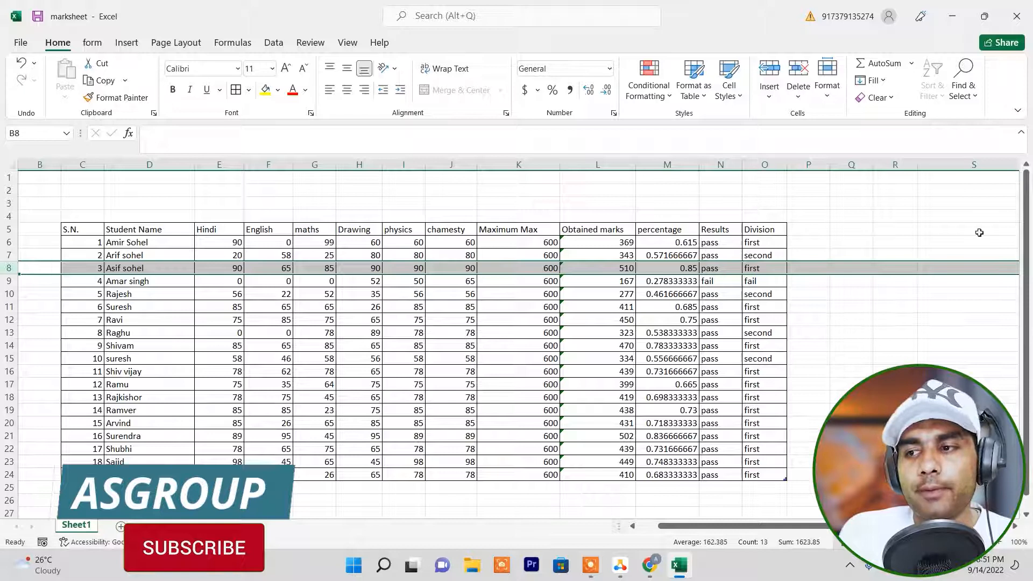
left_click(168, 268)
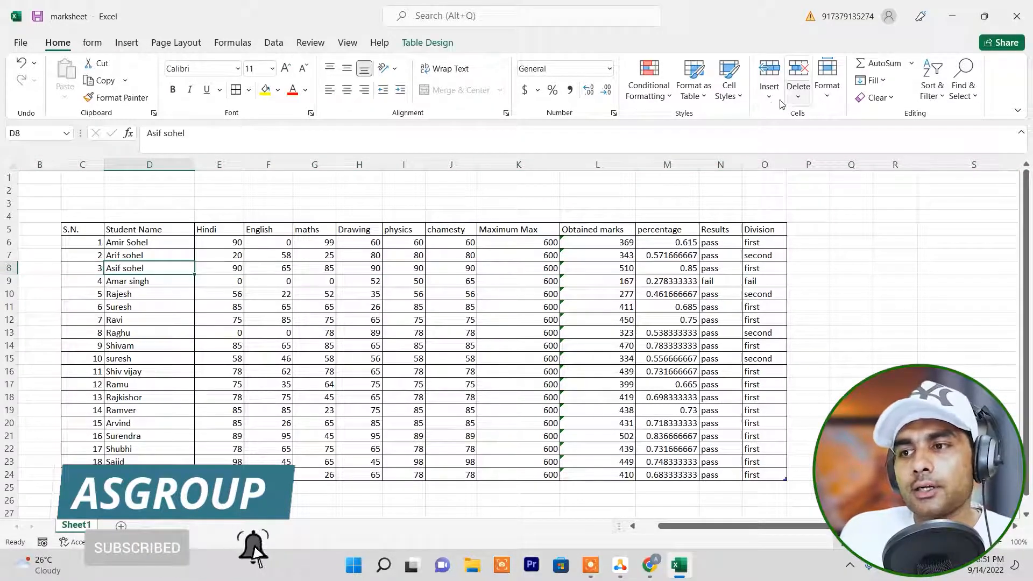
left_click(770, 96)
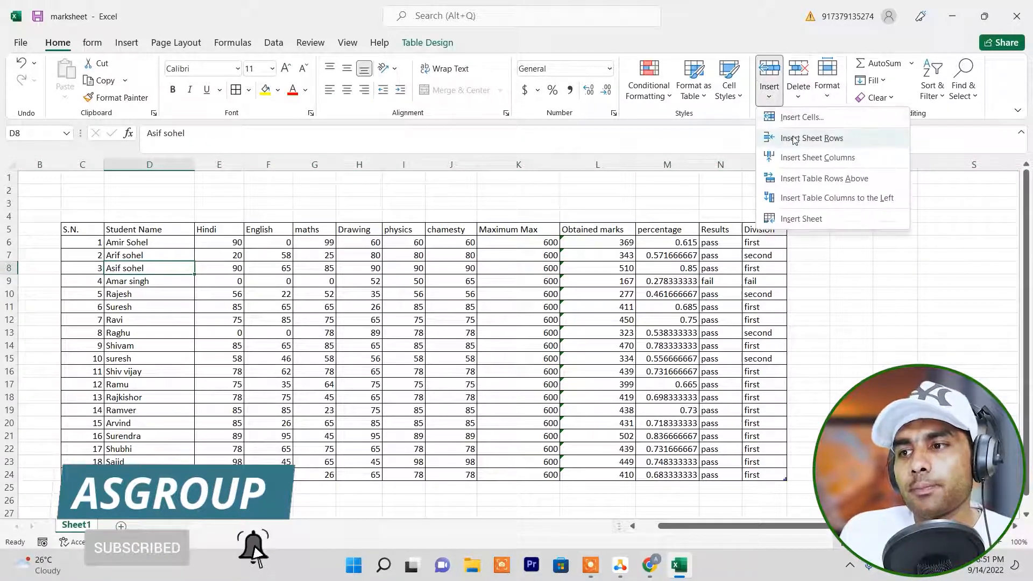
left_click(831, 143)
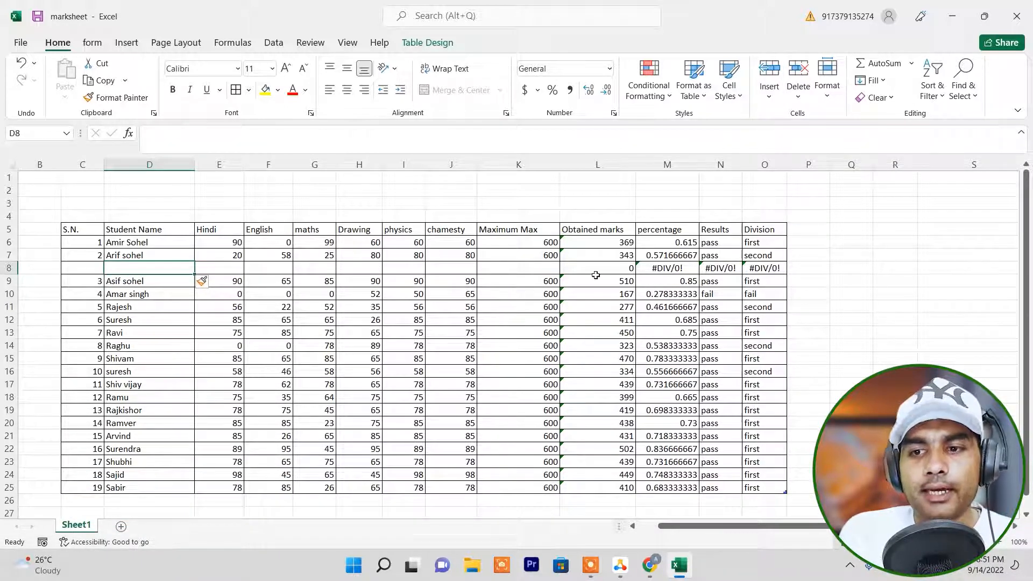
Delete the blank sheet row 8 from the marksheet.
left_click(9, 268)
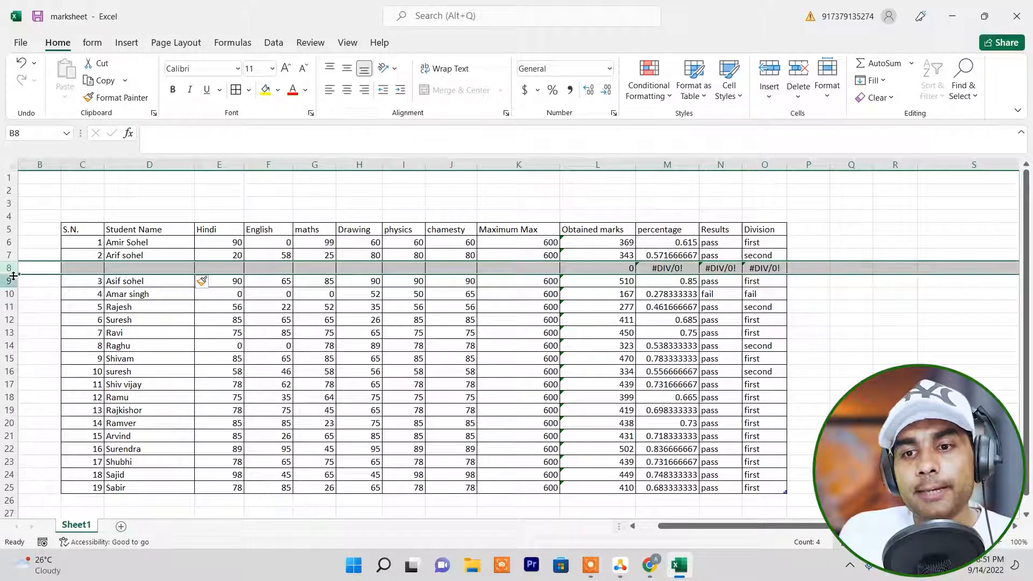
left_click(800, 98)
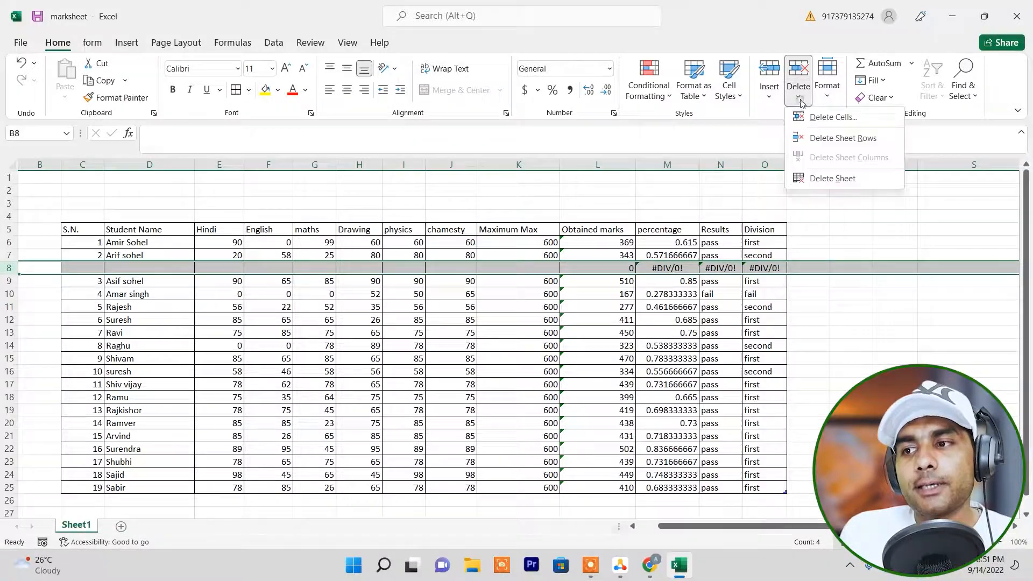
left_click(840, 138)
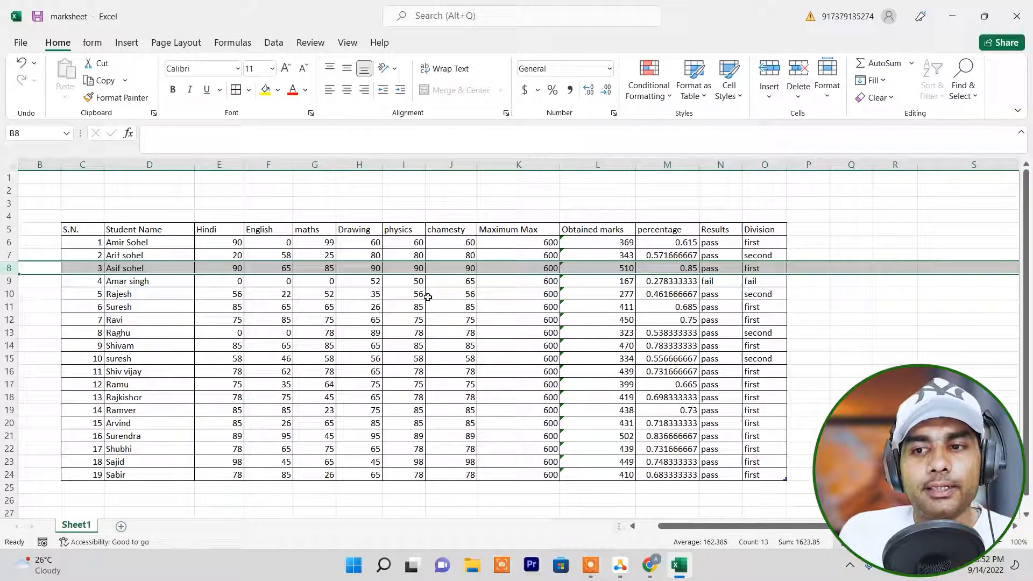
Insert a new sheet column before the Hindi column of the marksheet.
left_click(394, 306)
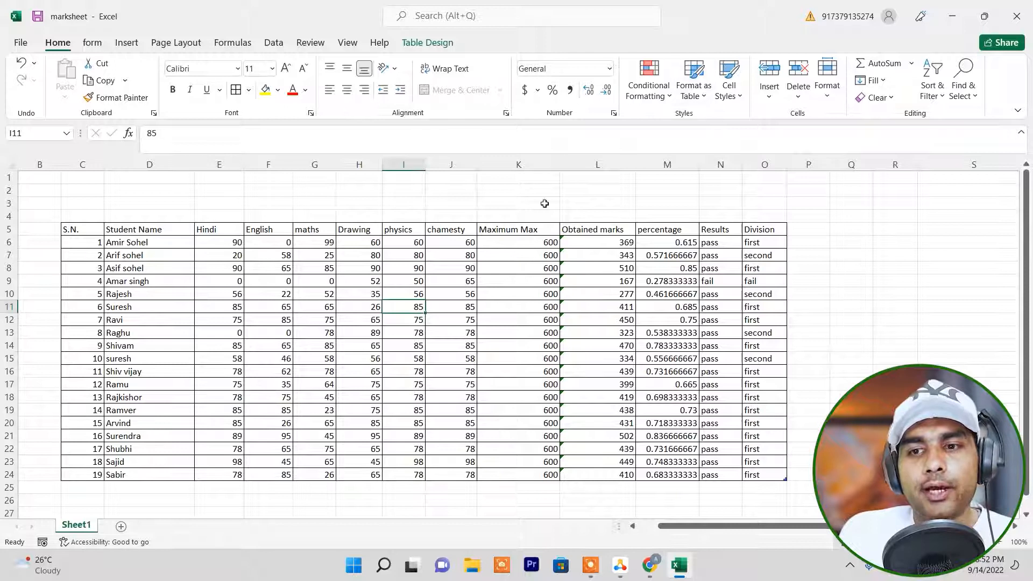
left_click(220, 191)
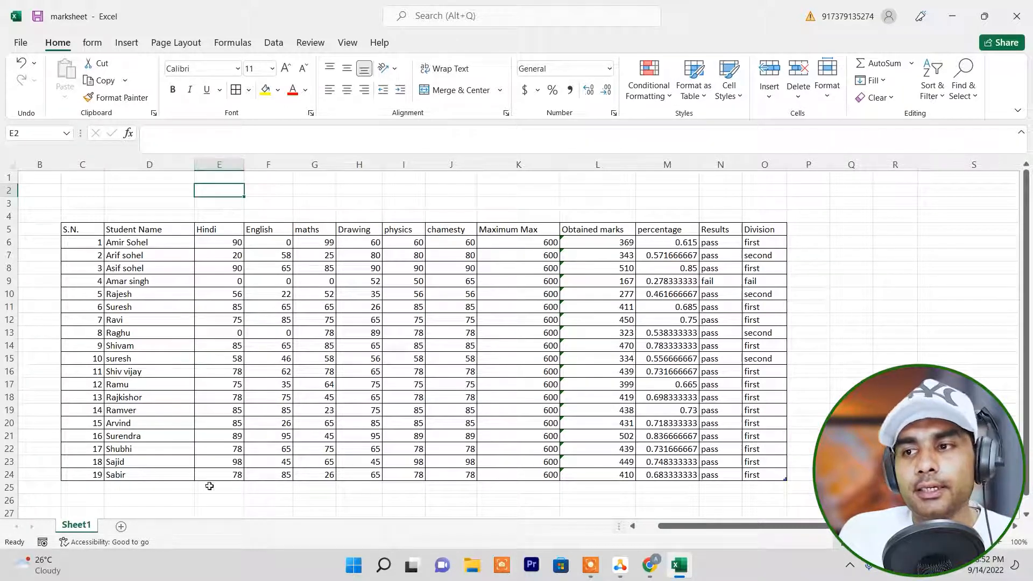
left_click(769, 100)
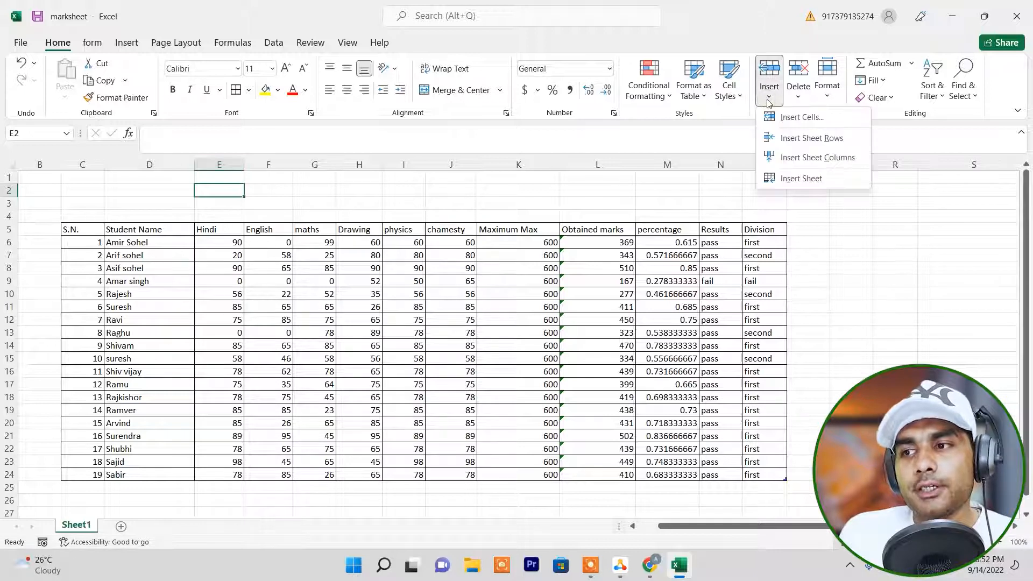
left_click(803, 158)
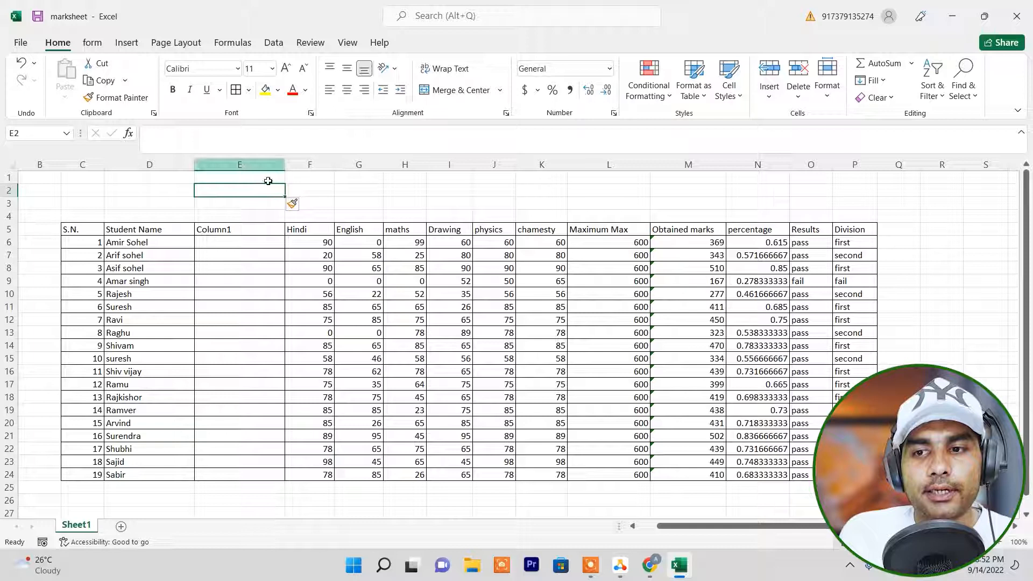
Name the header of the new column in cell E5 "father name".
left_click(232, 231)
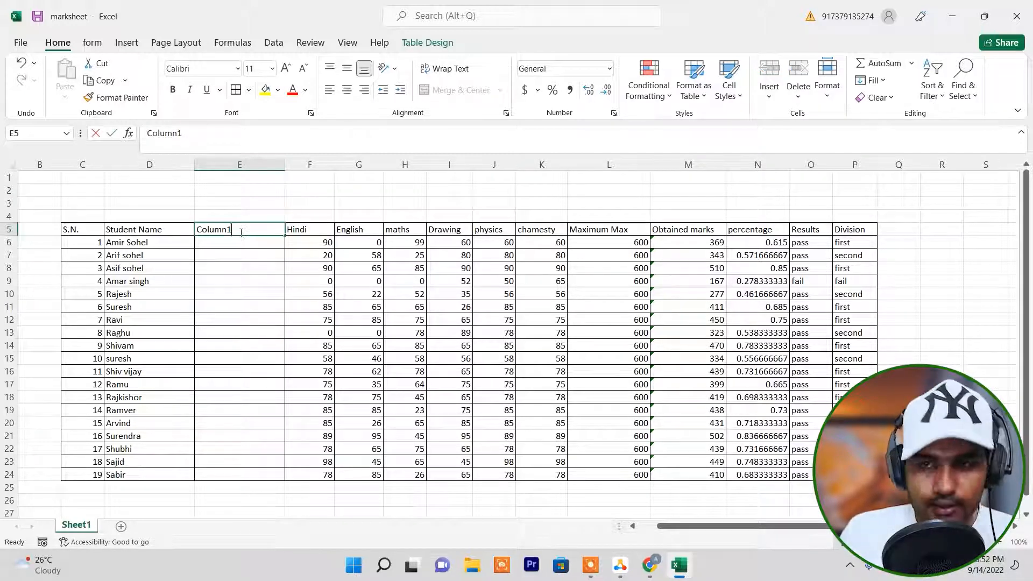
type("father name\\")
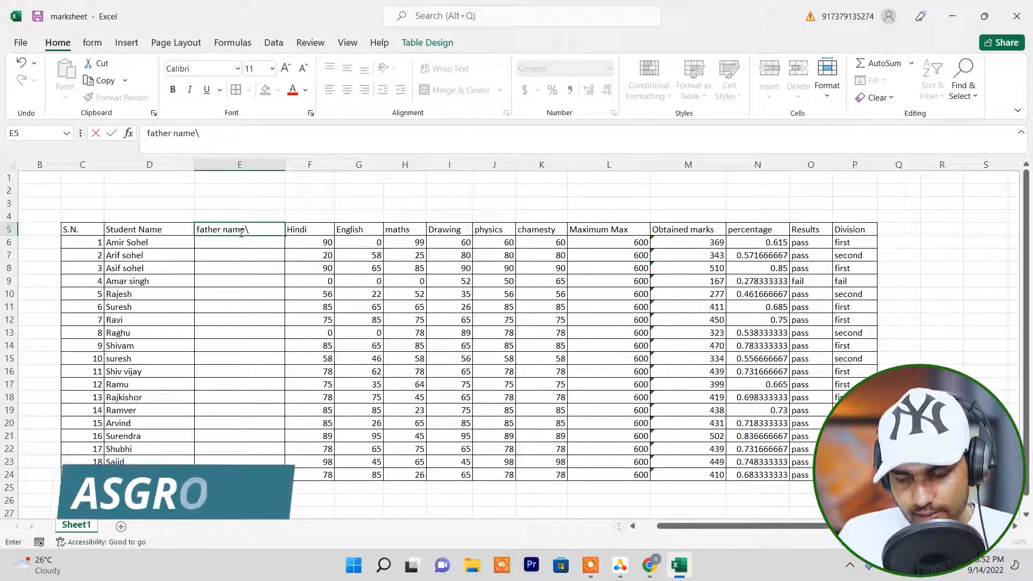
key("BackSpace")
key("Return")
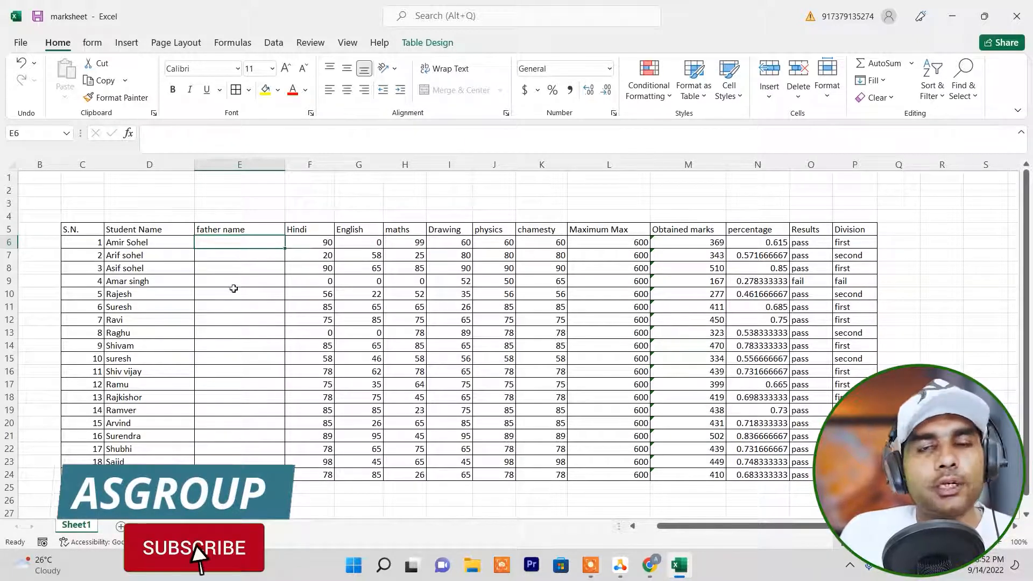
Delete the father name sheet column E from the marksheet.
left_click(245, 180)
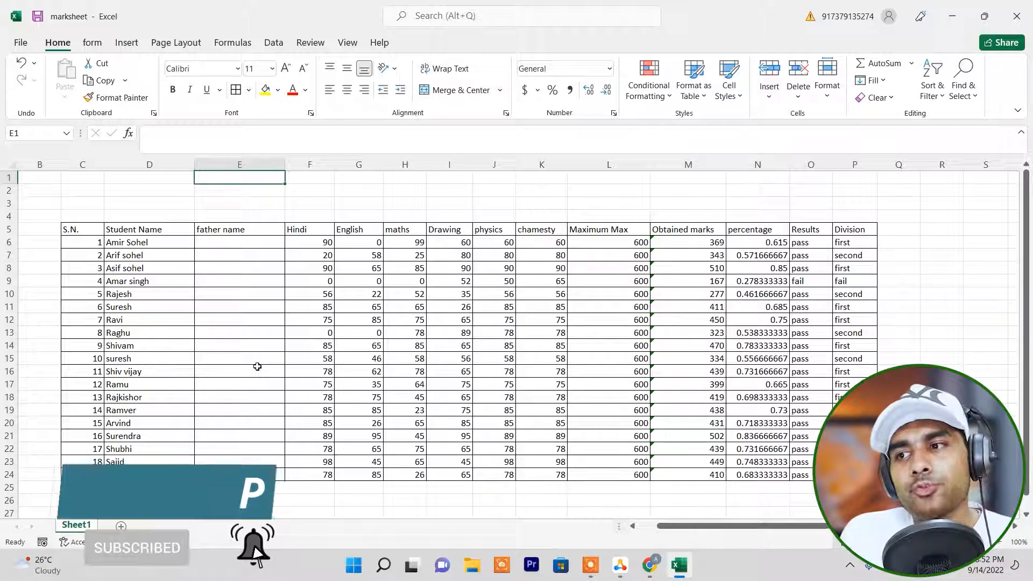
left_click(800, 97)
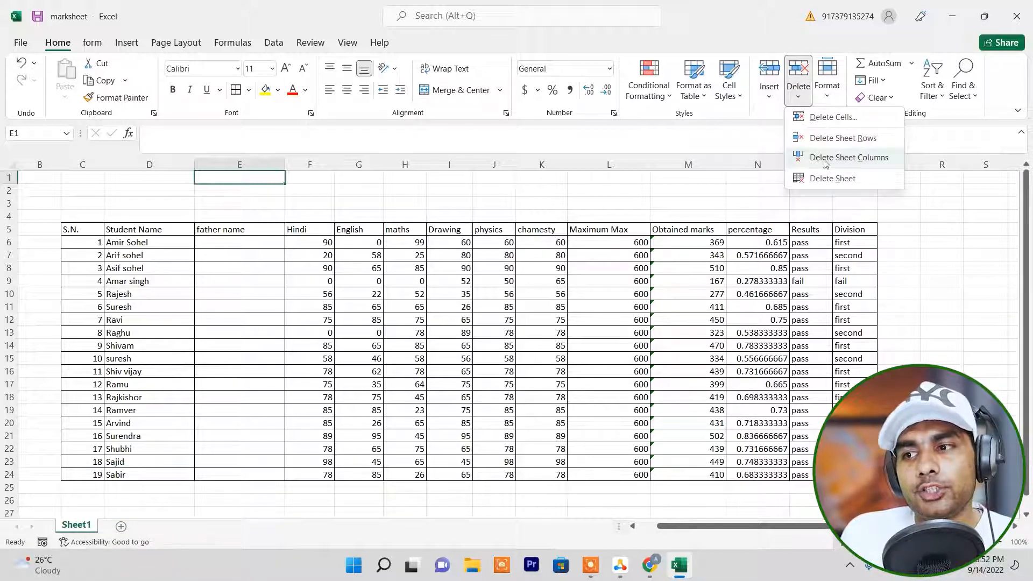
left_click(843, 157)
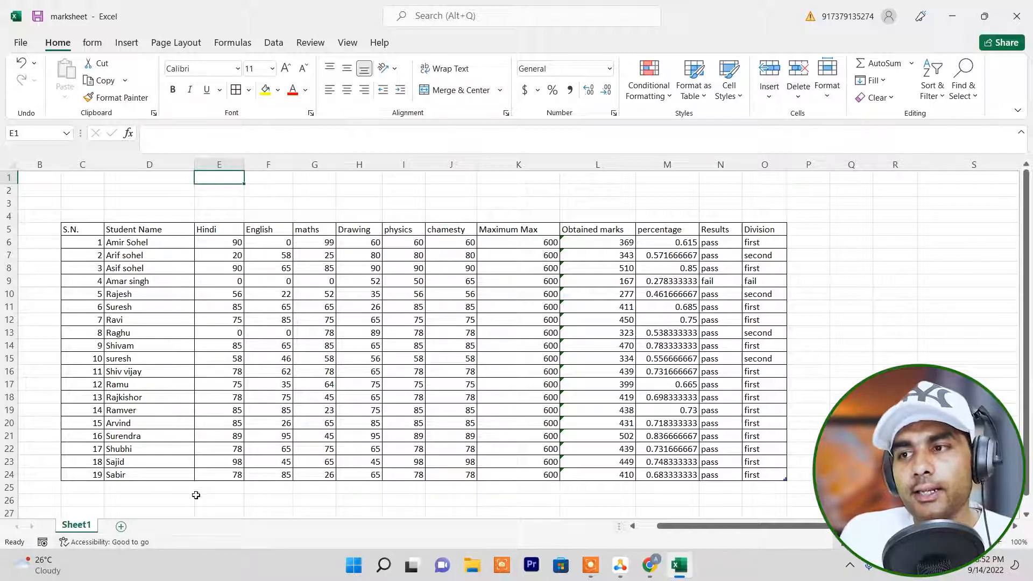
Insert a new worksheet and move Sheet1 ahead of it, returning to the marksheet on Sheet1.
left_click(770, 93)
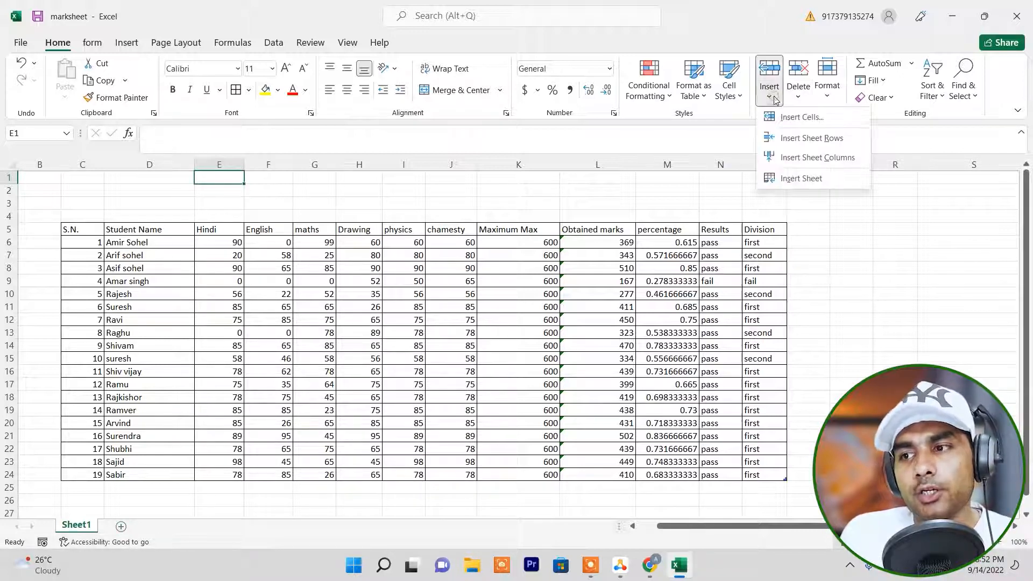
left_click(790, 180)
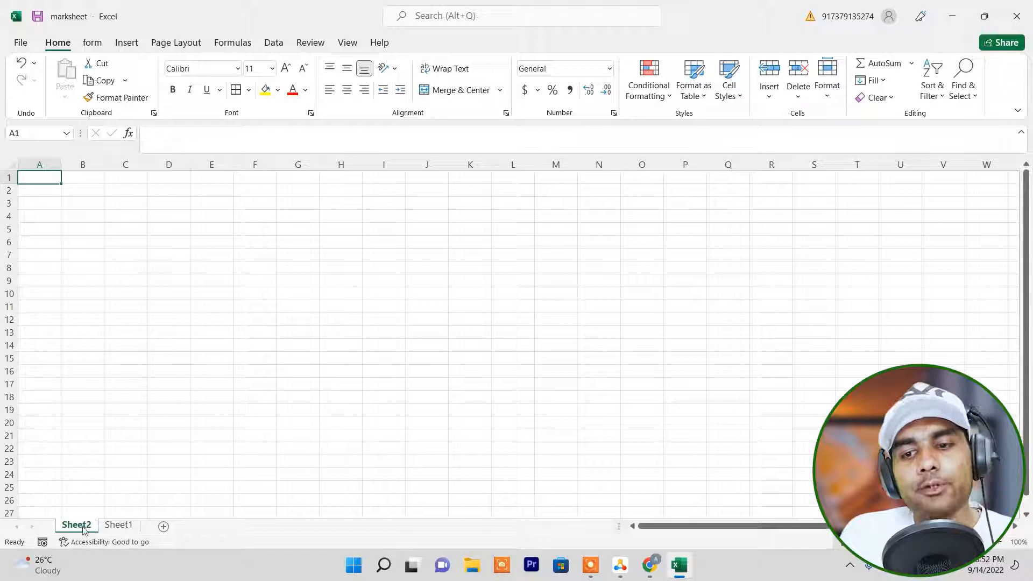
left_click_drag(120, 527, 80, 528)
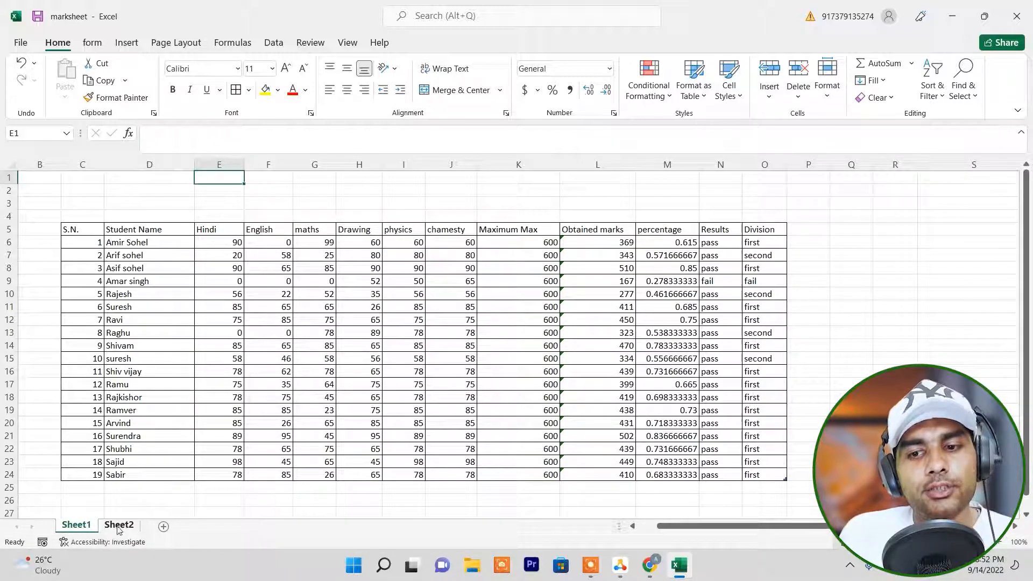
left_click(120, 525)
left_click(81, 527)
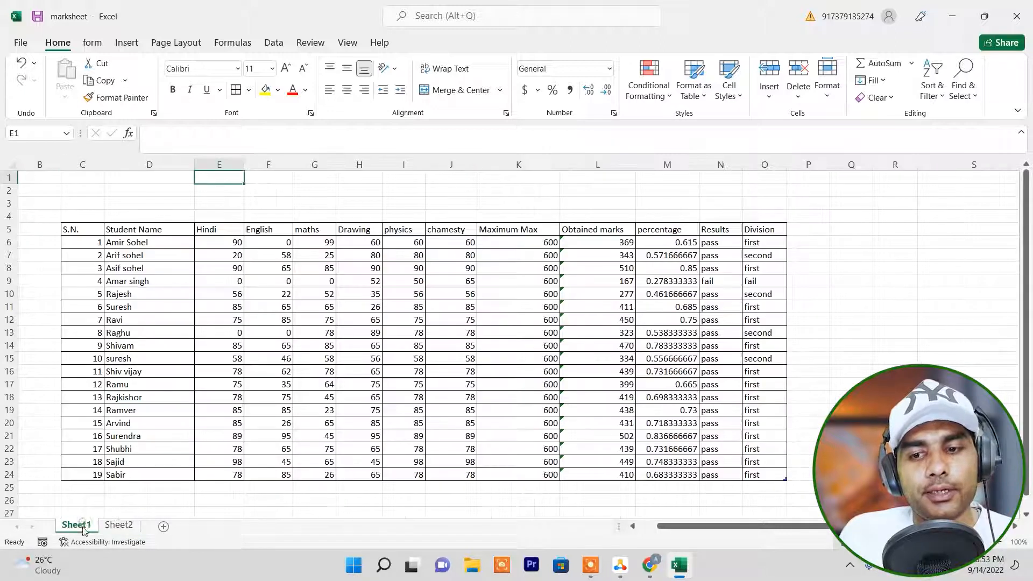
Delete the blank worksheet Sheet2 from the workbook.
left_click(120, 525)
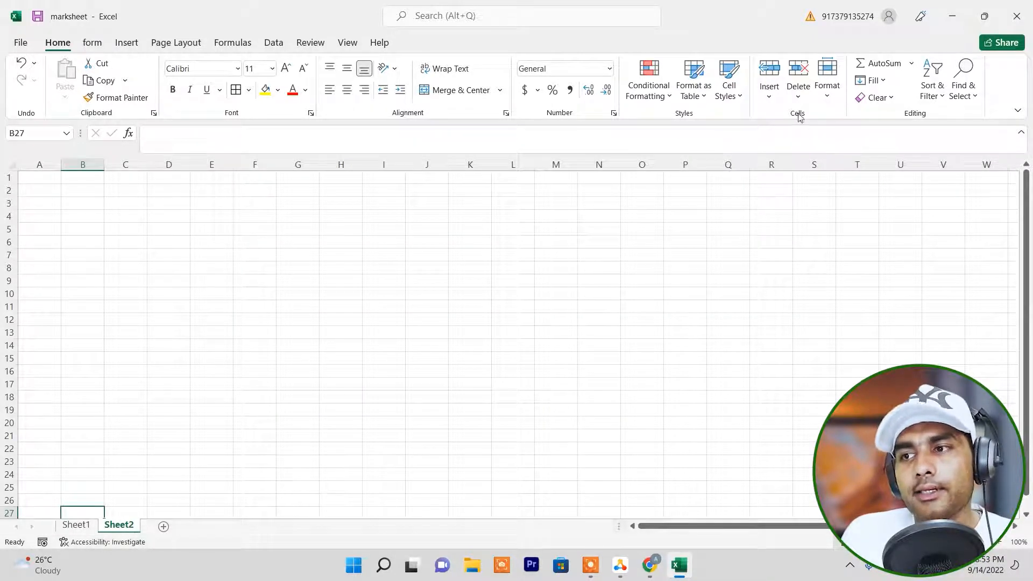
left_click(798, 94)
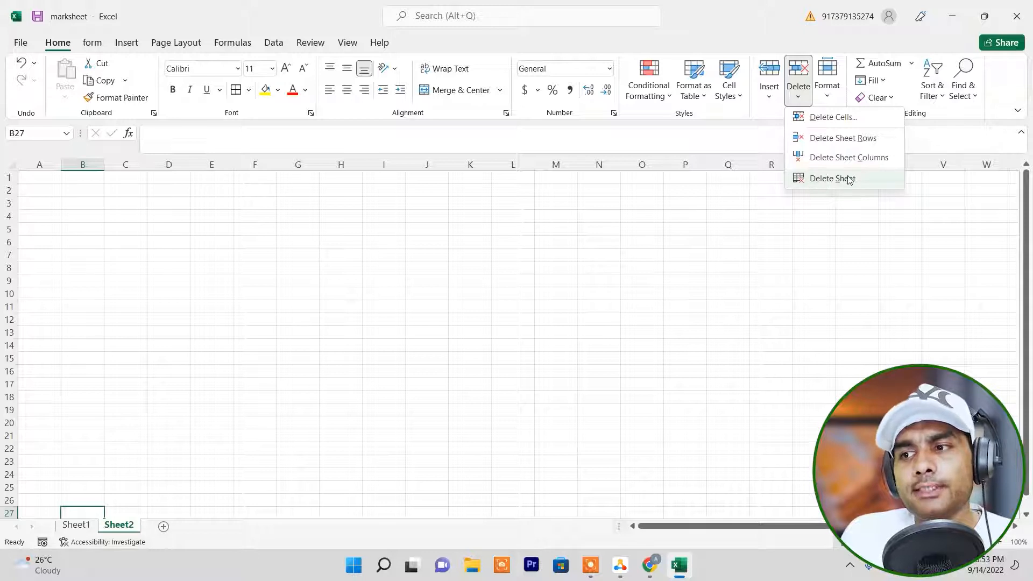
left_click(848, 180)
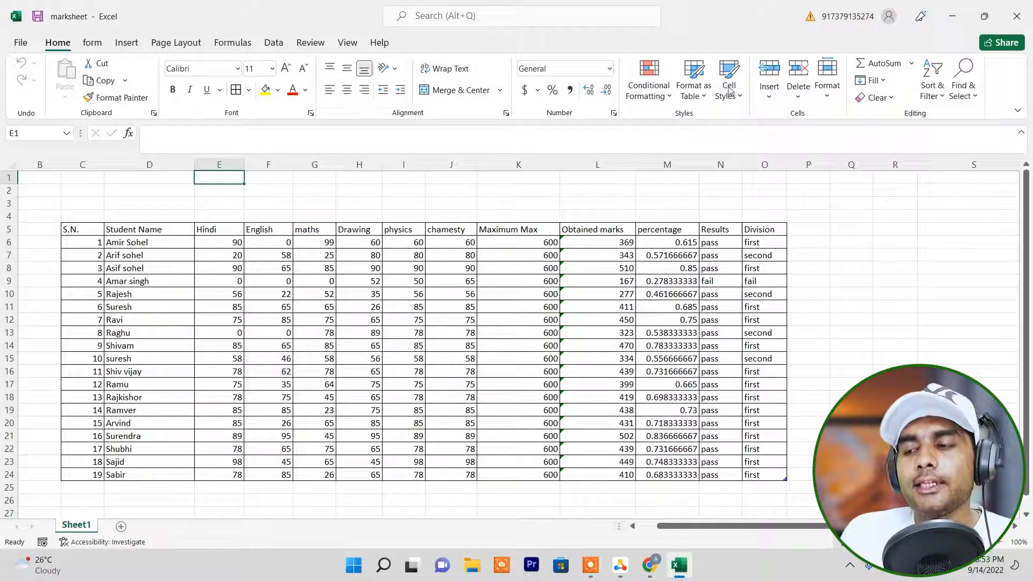
left_click(829, 97)
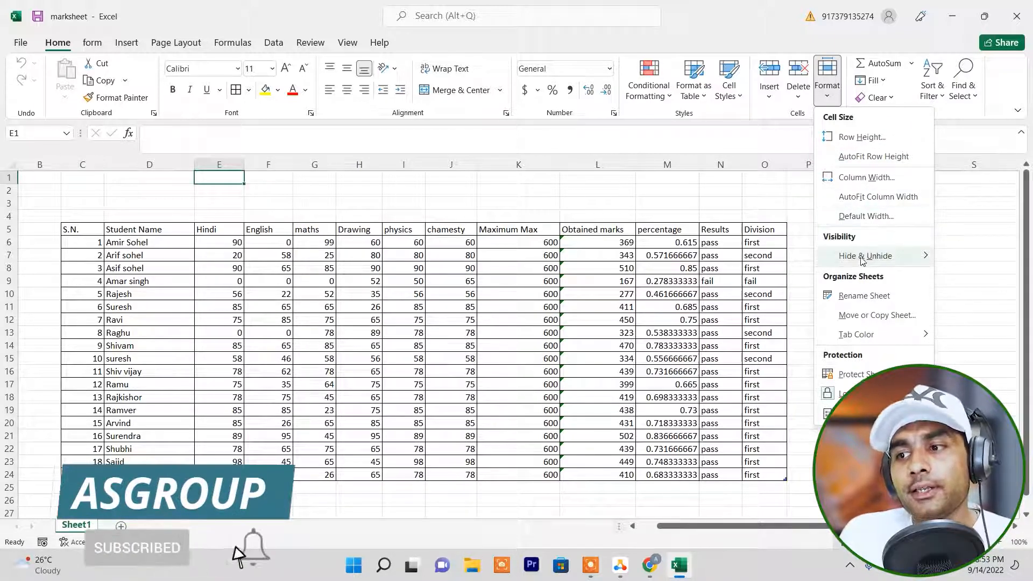
mouse_move(867, 258)
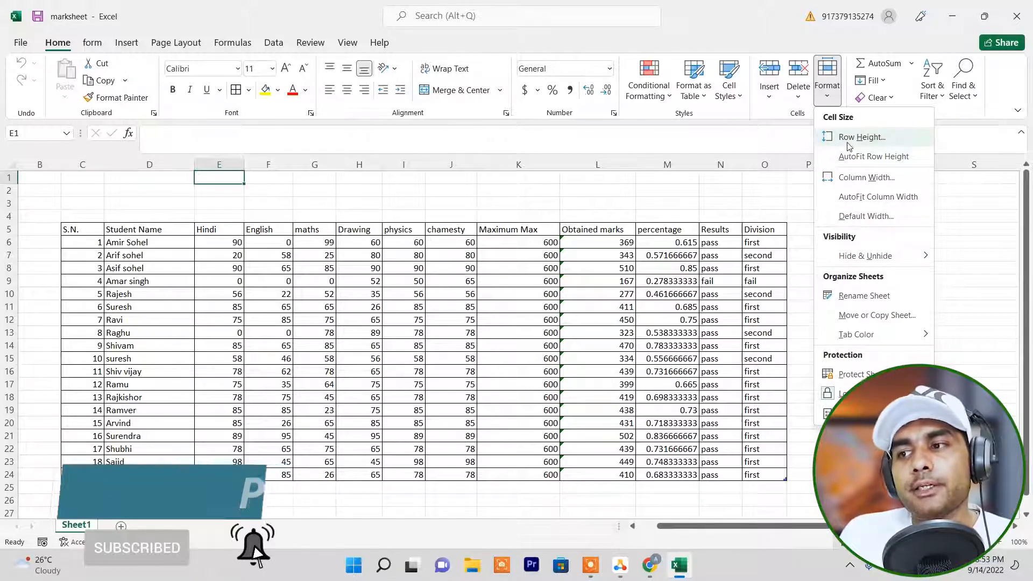
left_click(388, 254)
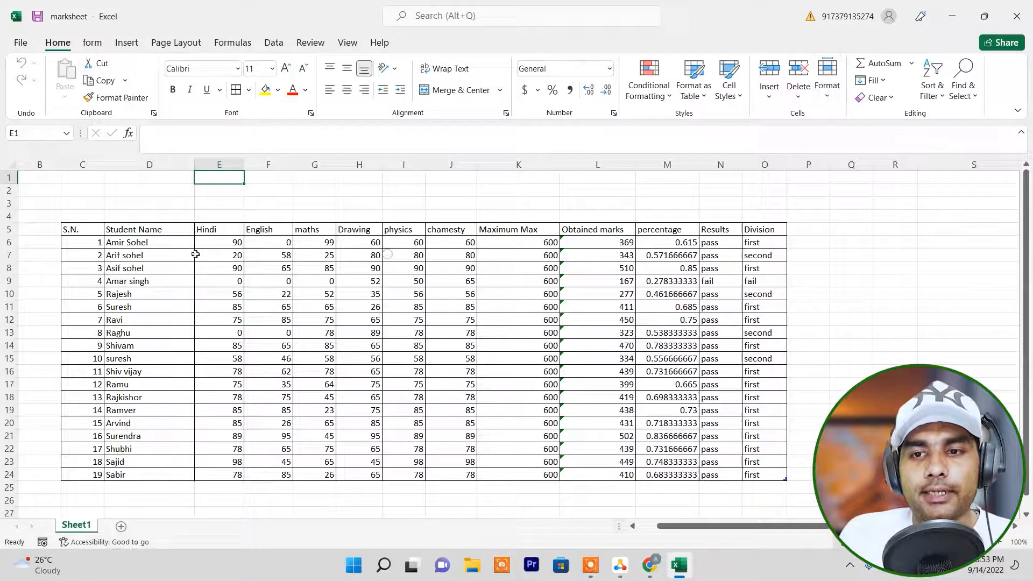
Try enlarging the heights of rows 4 and 5 by hand and undo both changes.
left_click(37, 191)
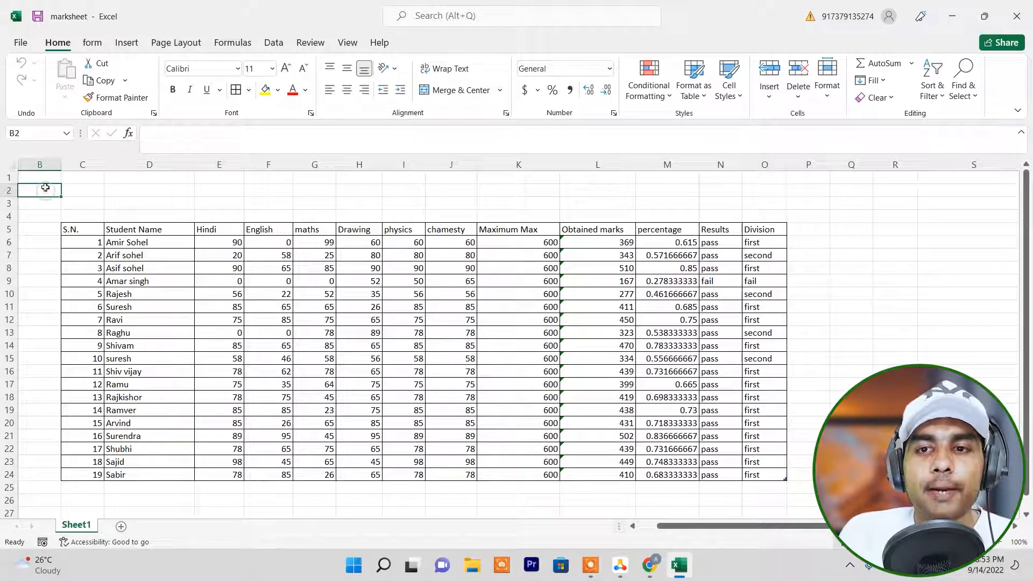
left_click(85, 214)
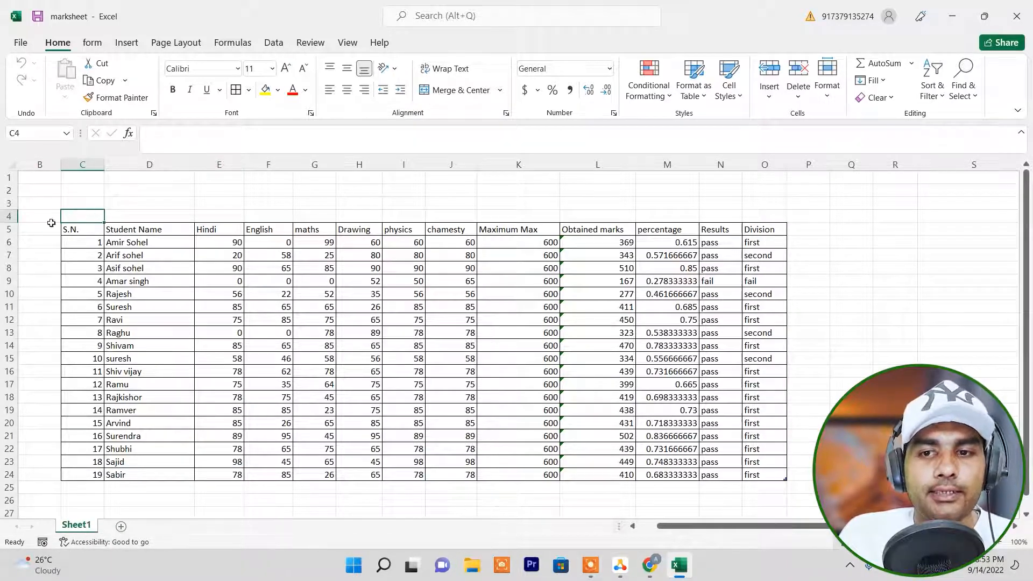
left_click_drag(14, 224, 15, 342)
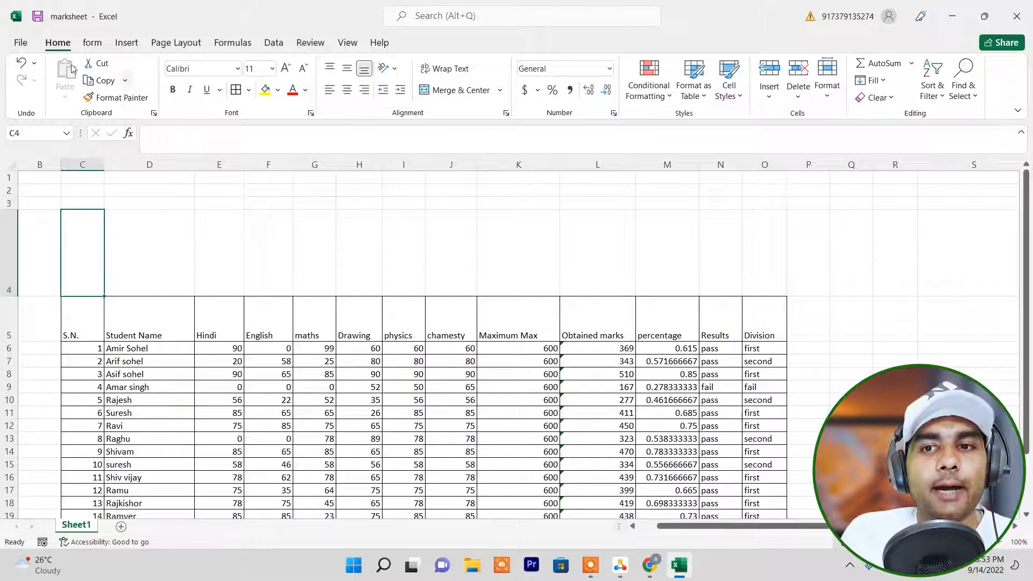
left_click(22, 63)
left_click(21, 63)
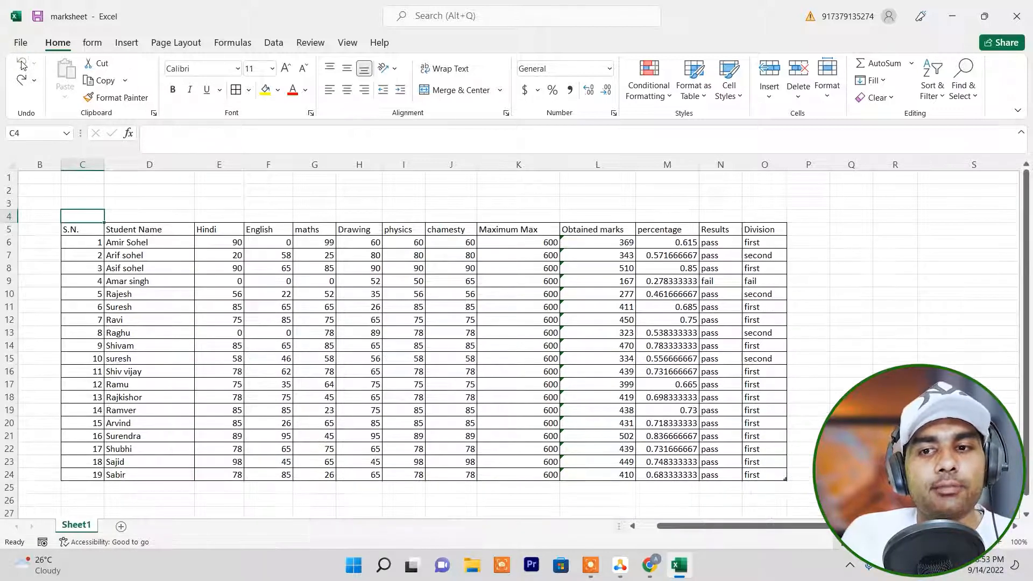
Set the row height of the entire sheet to 25 and check the marksheet rows.
left_click(255, 268)
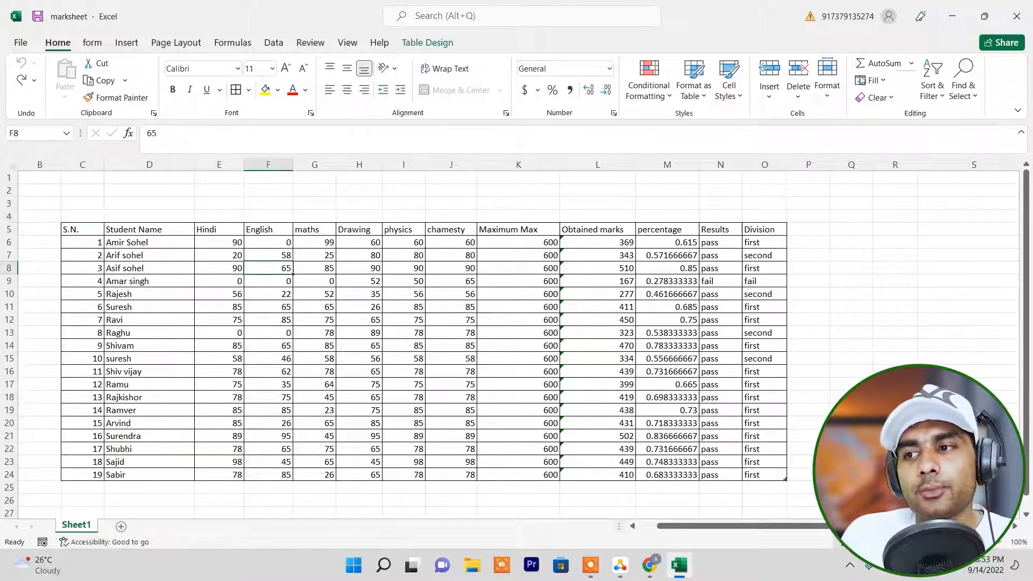
left_click(8, 164)
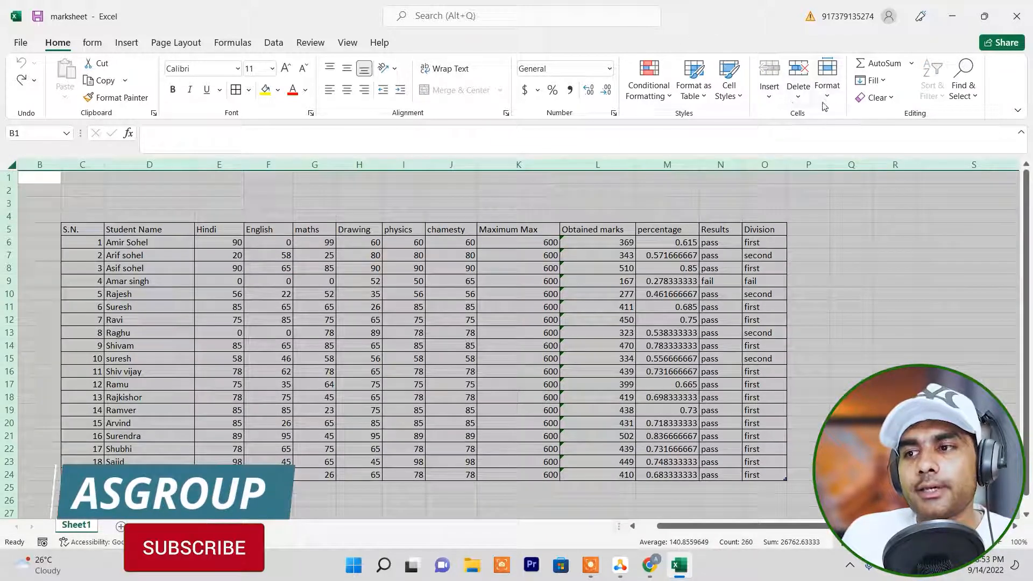
left_click(833, 102)
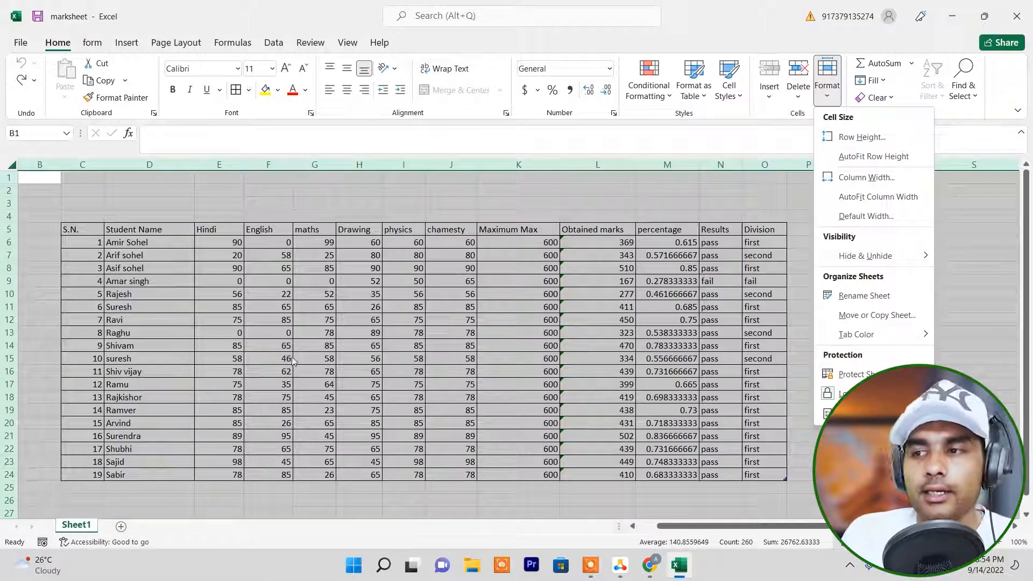
left_click(861, 137)
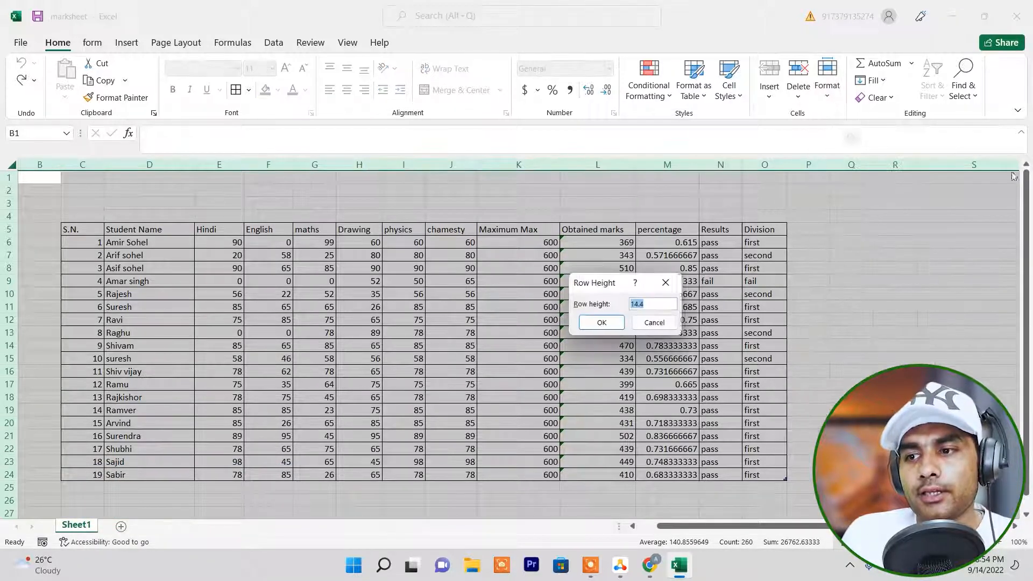
left_click_drag(619, 281, 794, 239)
left_click(825, 262)
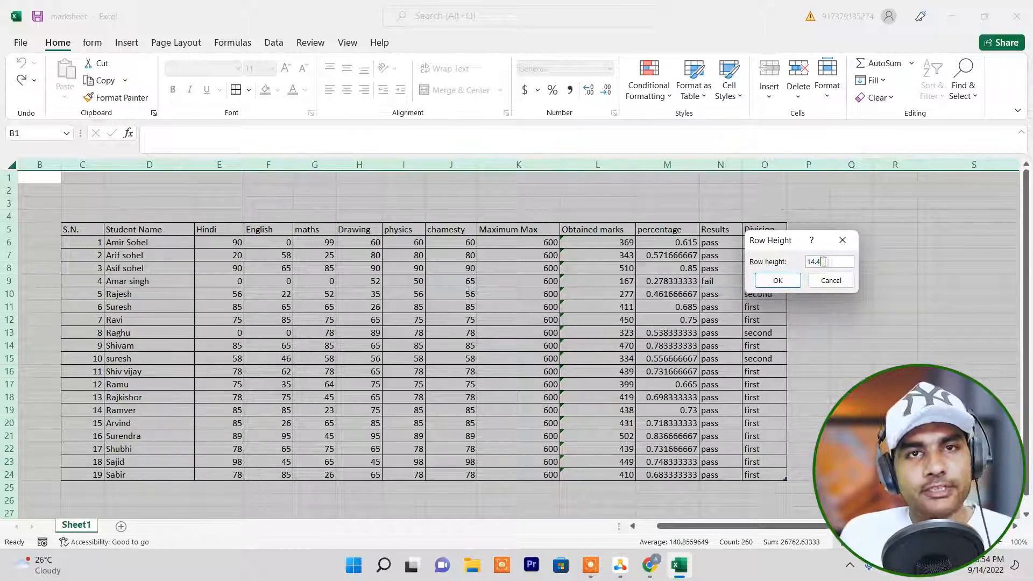
key("BackSpace")
key("BackSpace")
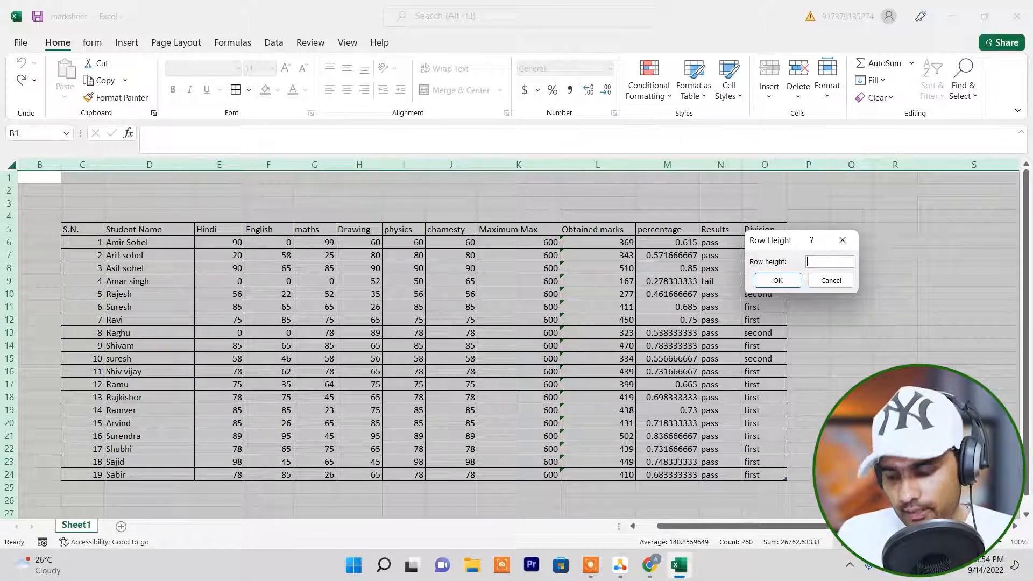
type("5")
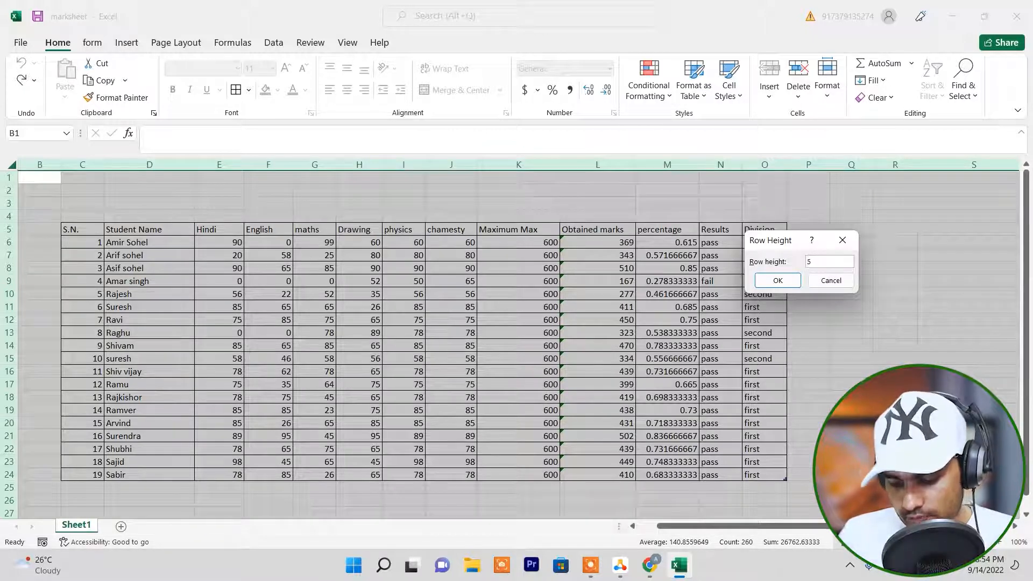
key("BackSpace")
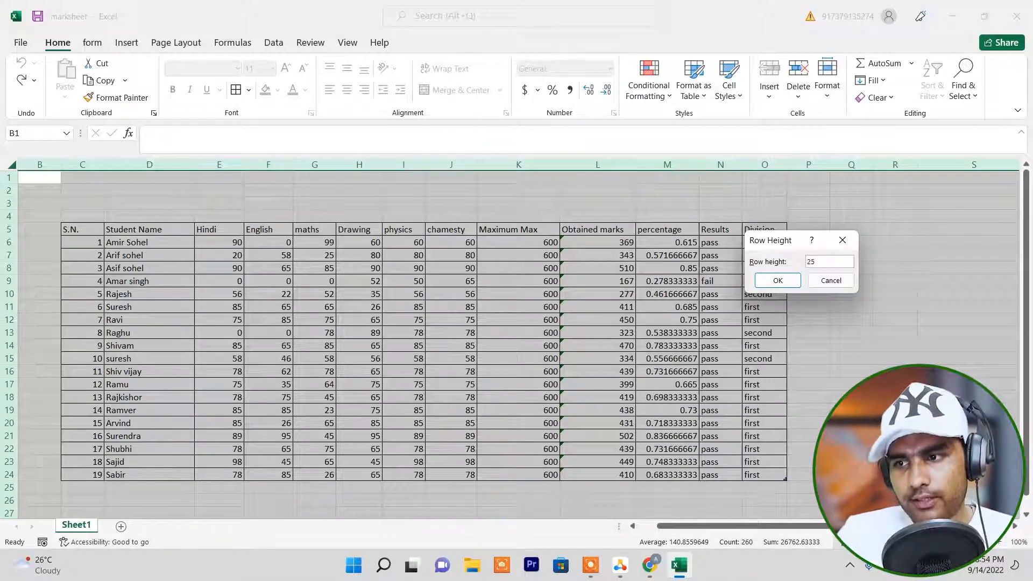
key("Return")
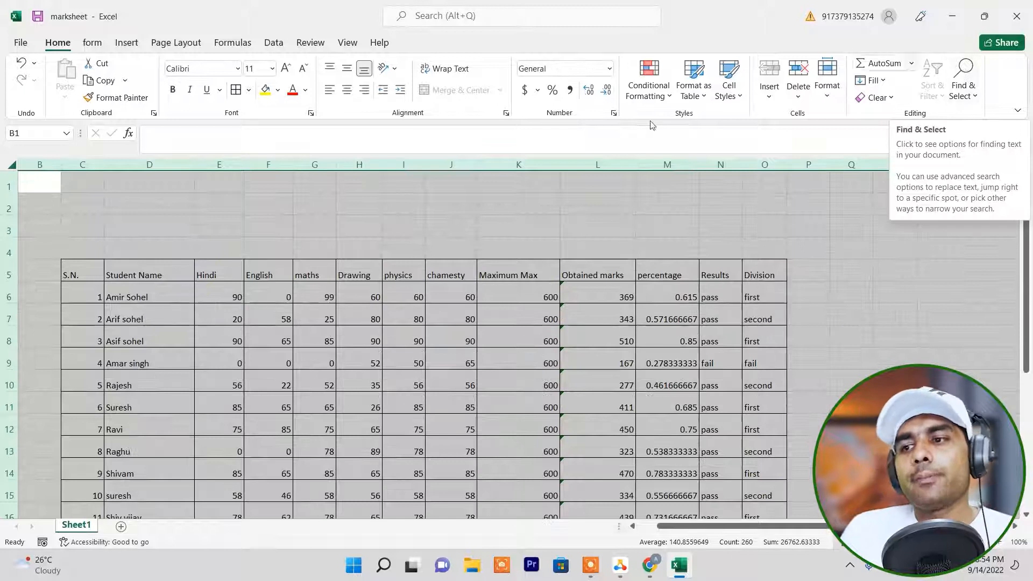
left_click(478, 297)
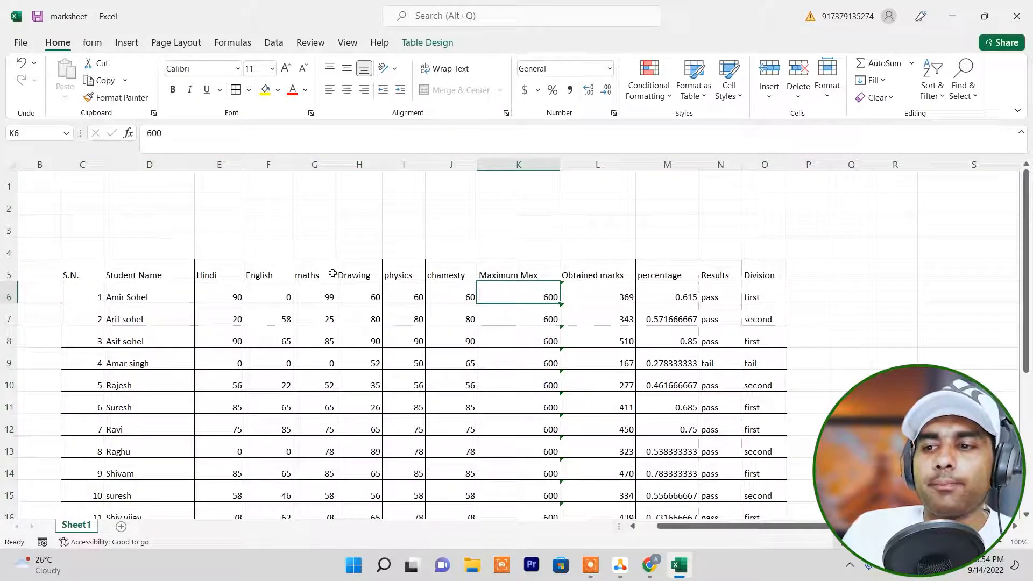
scroll(377, 258, "down", 6)
scroll(848, 299, "down", 2)
scroll(890, 281, "up", 8)
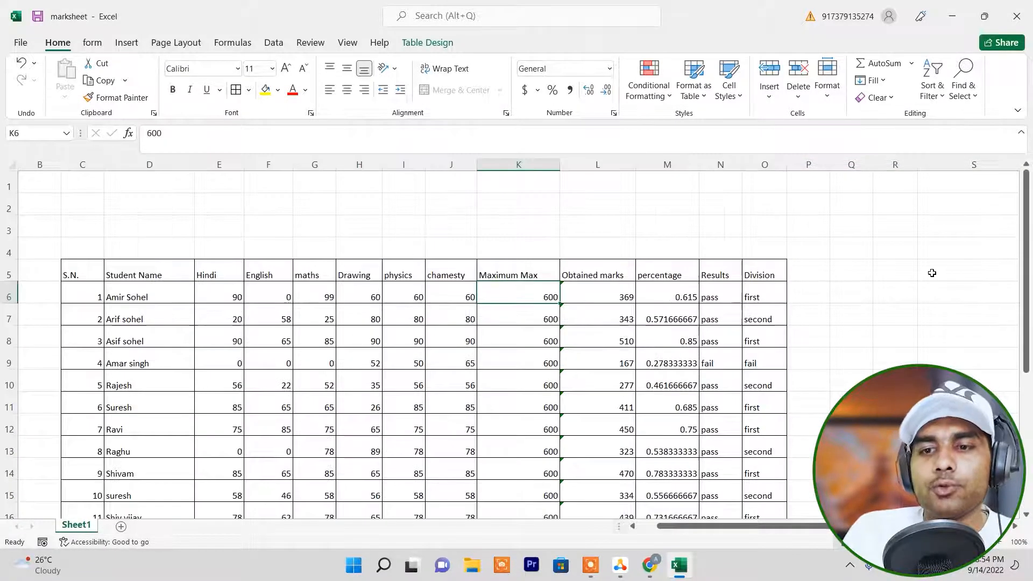
AutoFit the row height of the entire marksheet sheet.
scroll(302, 367, "down", 7)
scroll(302, 368, "down", 5)
scroll(299, 352, "up", 17)
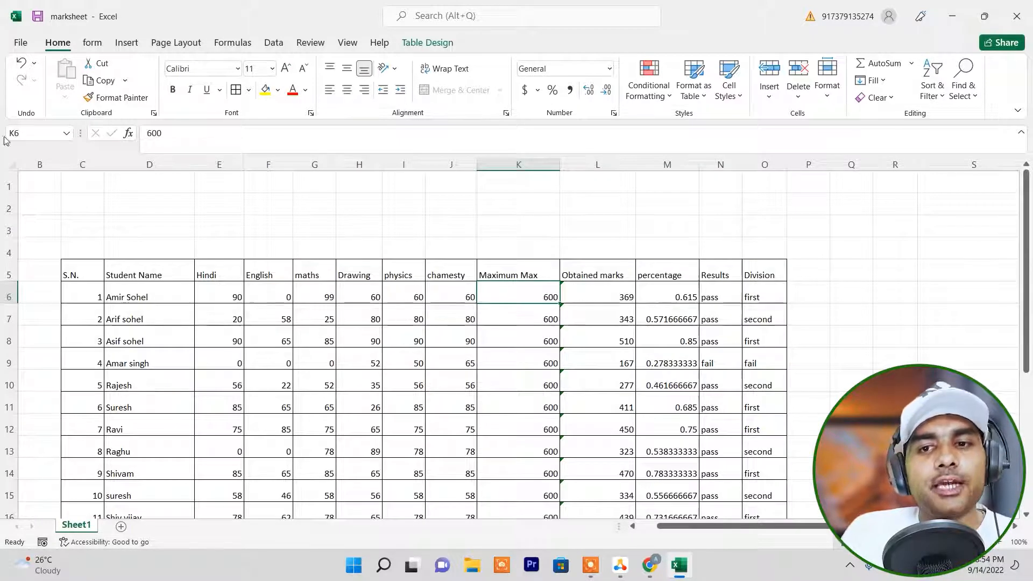
left_click(11, 163)
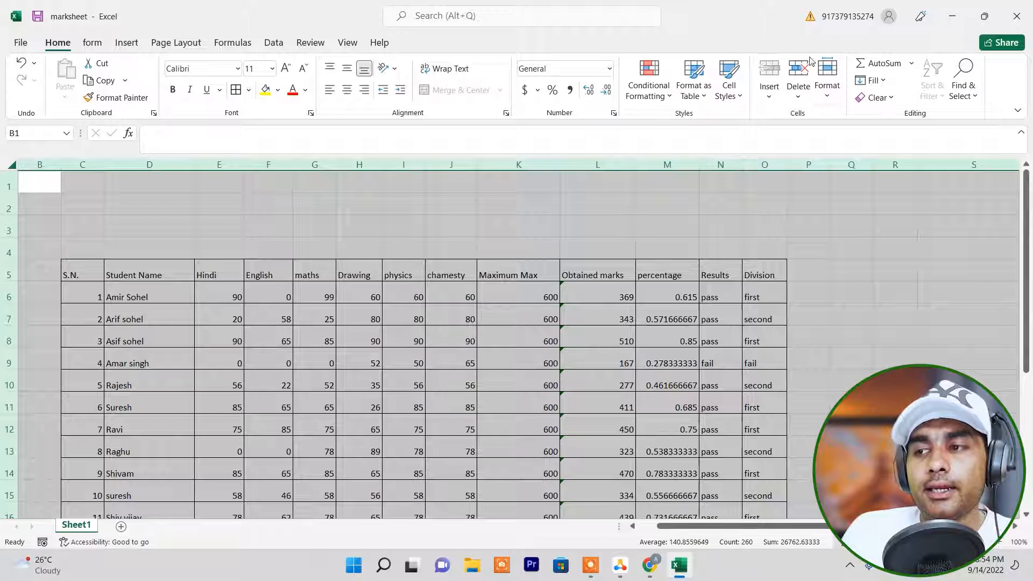
left_click(838, 98)
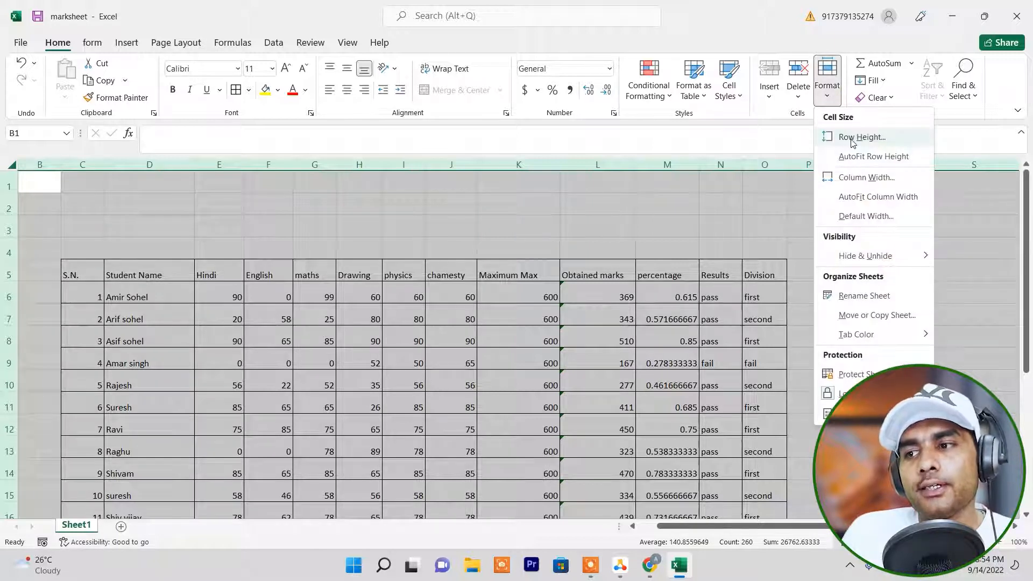
left_click(873, 156)
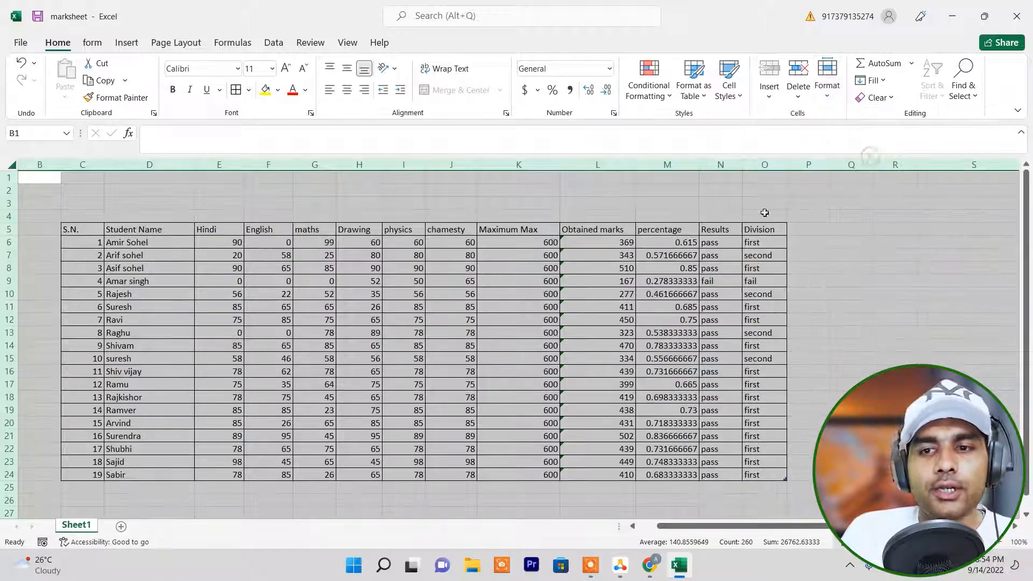
left_click(164, 264)
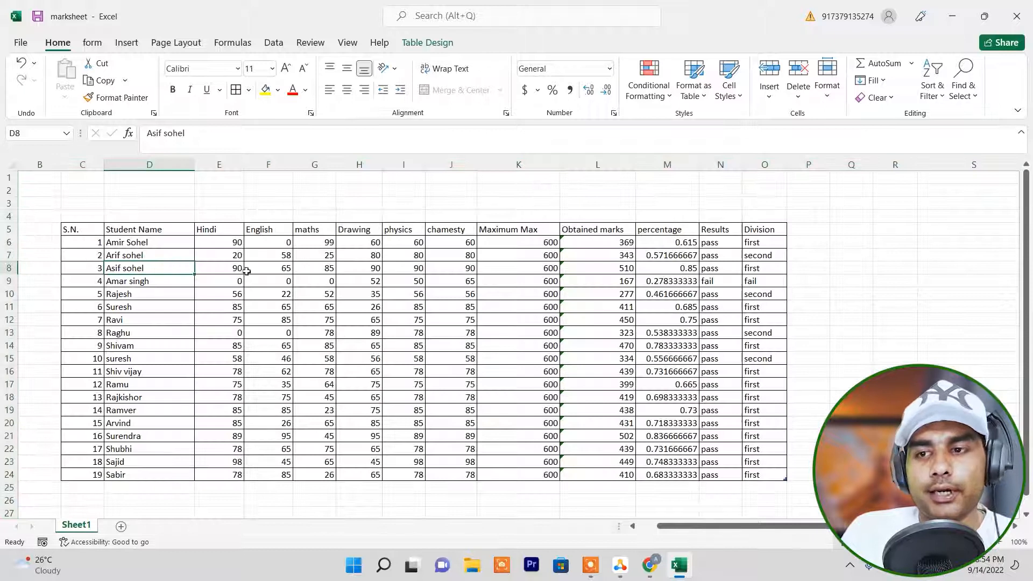
Set the column width of the entire sheet to 15 and check the marksheet columns.
left_click(10, 160)
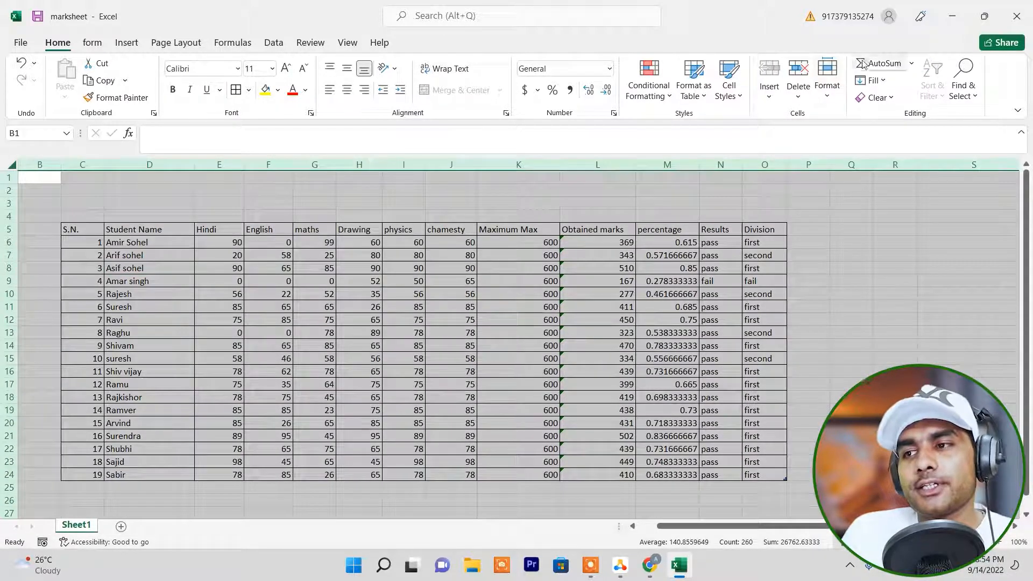
left_click(828, 78)
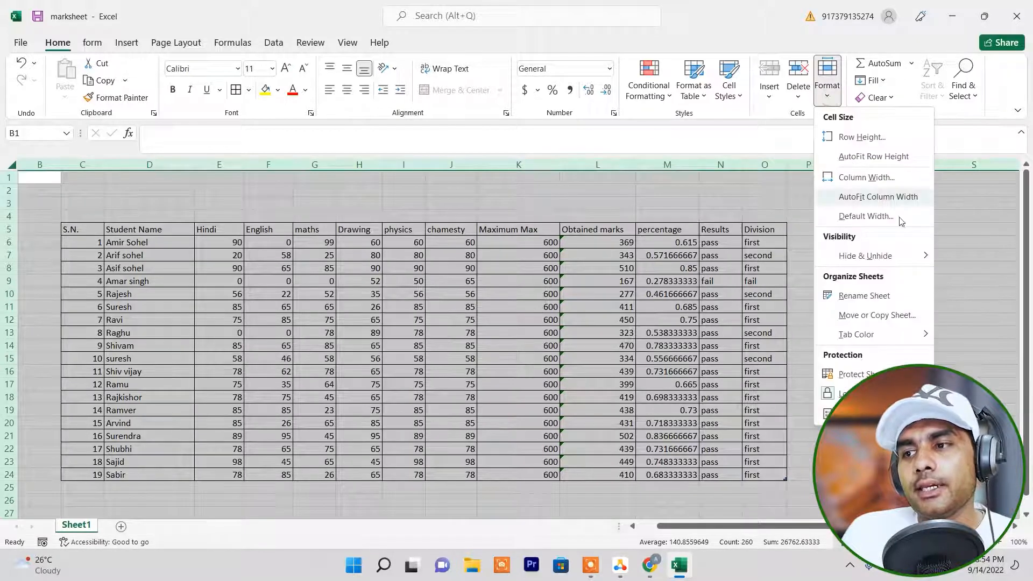
left_click(843, 185)
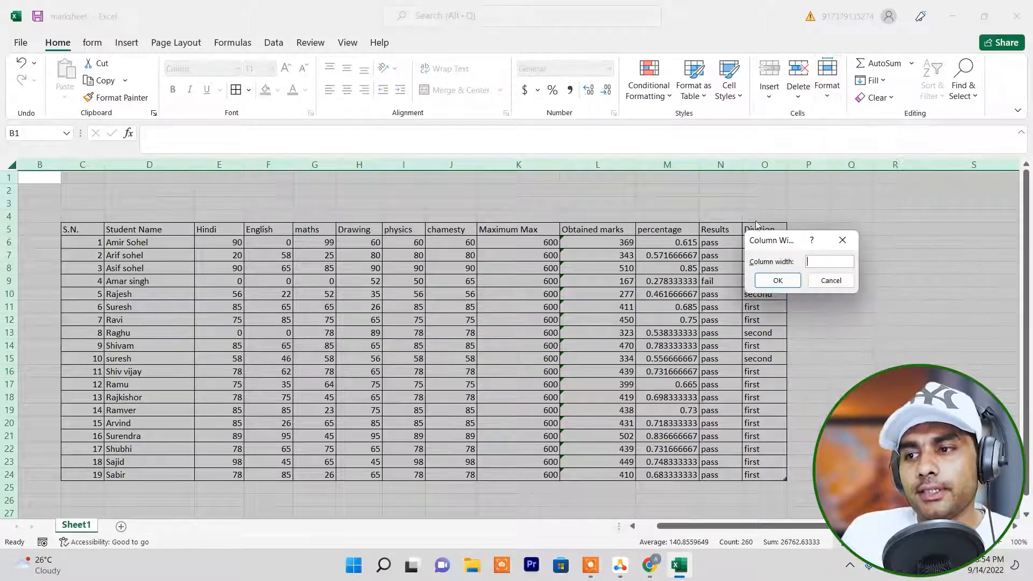
left_click_drag(785, 240, 813, 236)
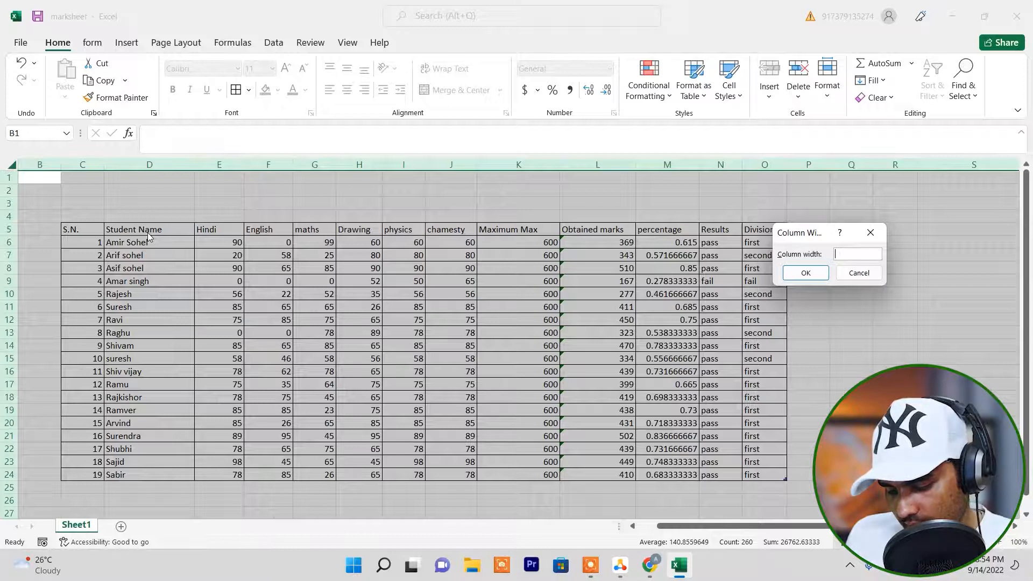
type("15.0")
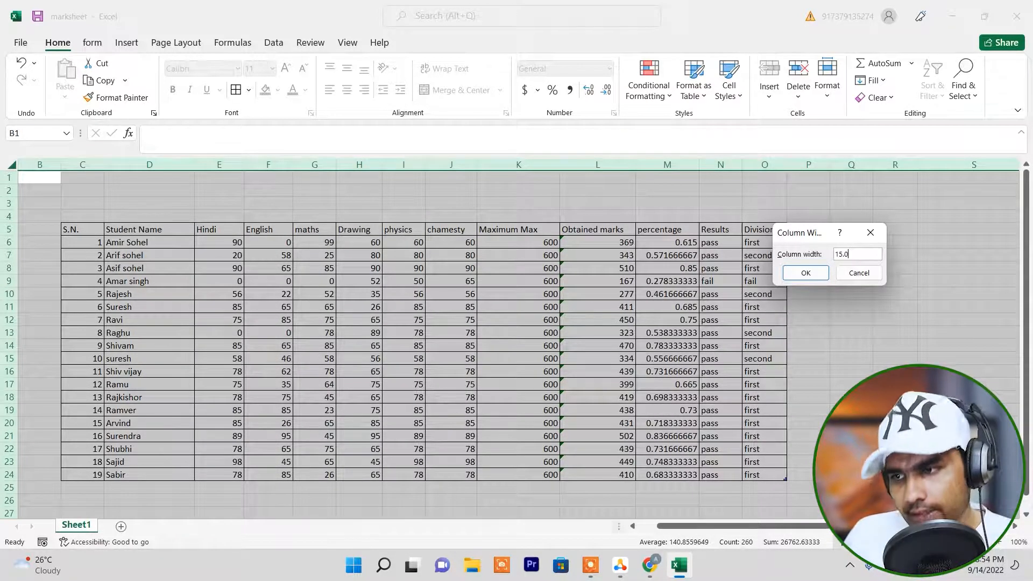
key("Return")
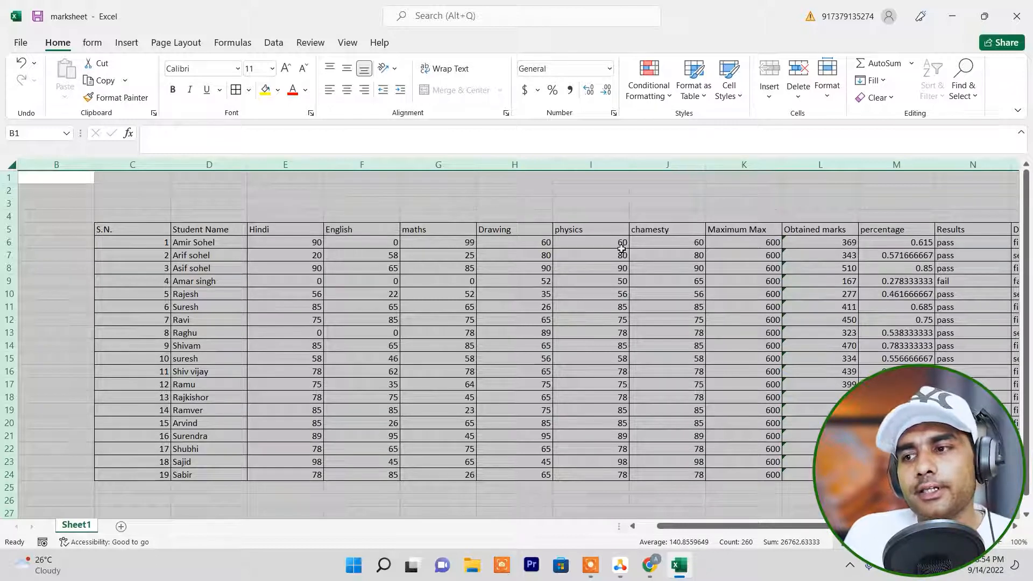
left_click_drag(771, 527, 828, 527)
scroll(307, 266, "down", 2)
scroll(307, 265, "up", 2)
Apply a standard column width of 15 to the sheet as the default width.
left_click(827, 95)
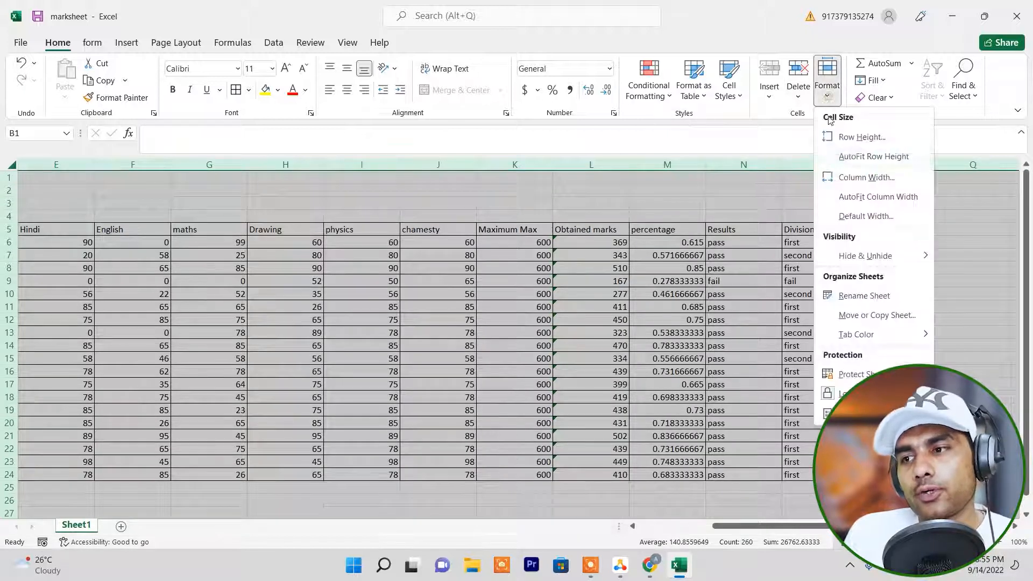
left_click(861, 216)
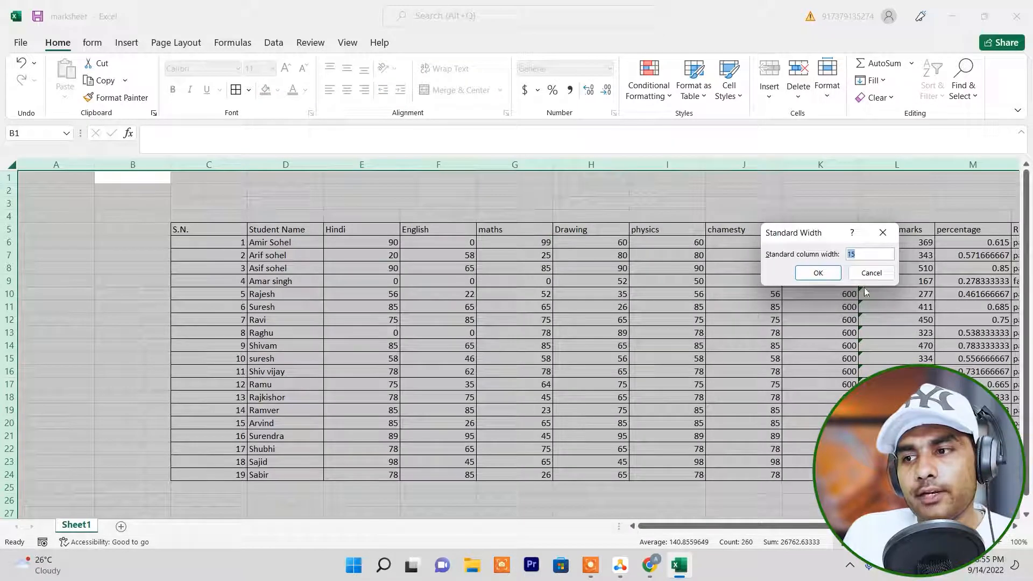
left_click(819, 273)
left_click(383, 255)
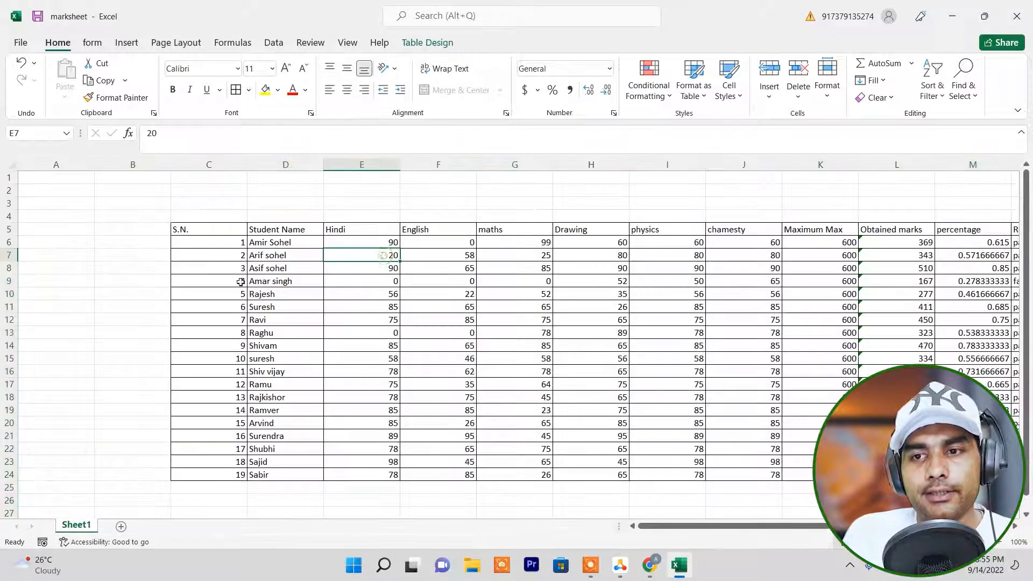
left_click(206, 229)
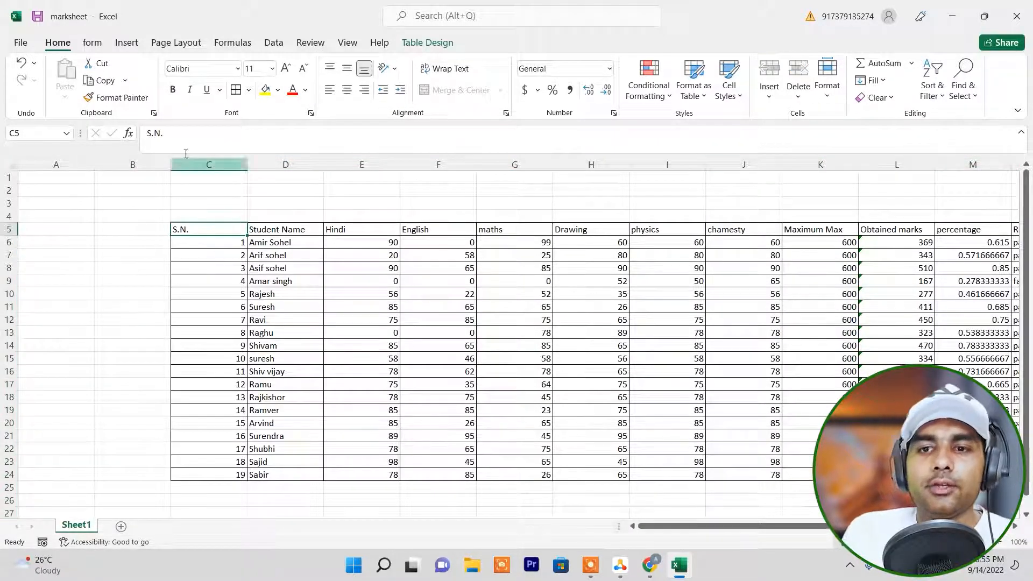
AutoFit the column widths of the entire sheet to the marksheet's contents.
left_click(5, 165)
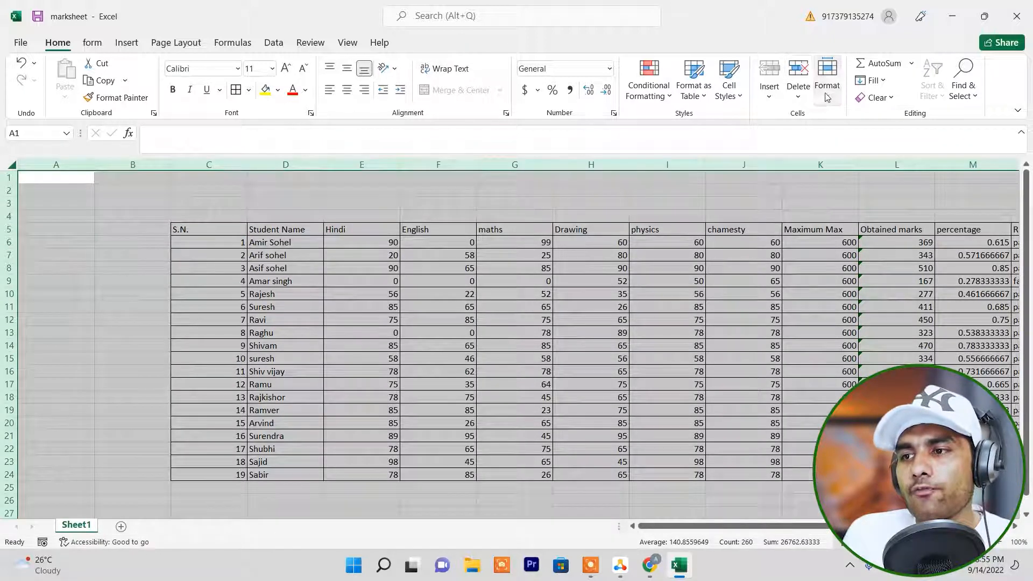
left_click(827, 76)
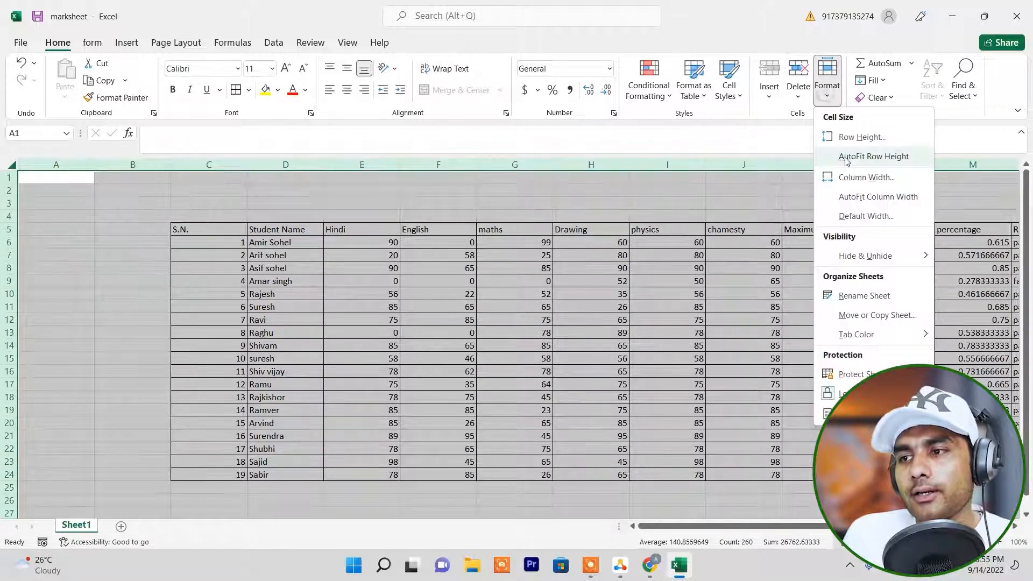
left_click(876, 198)
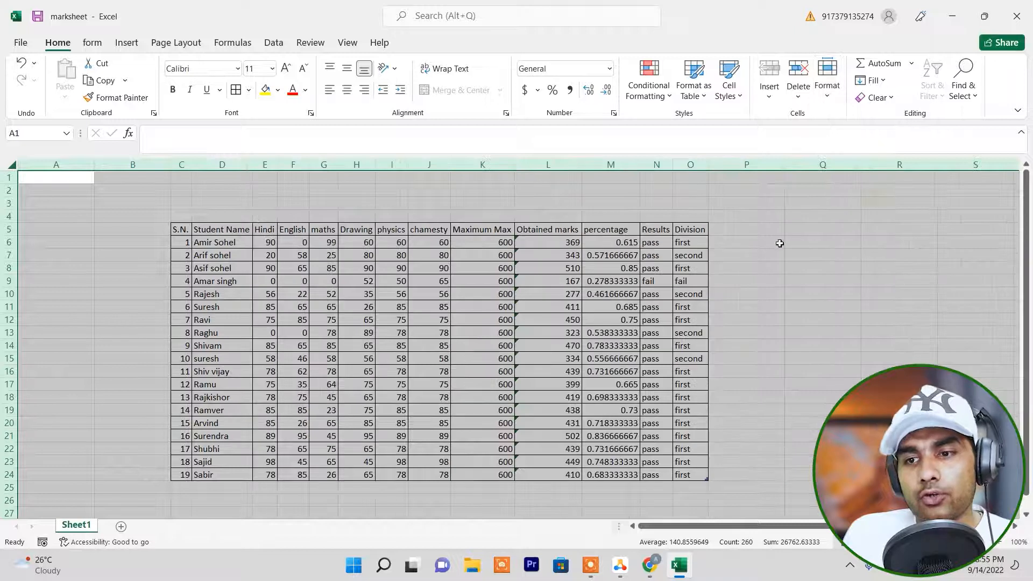
left_click(415, 307)
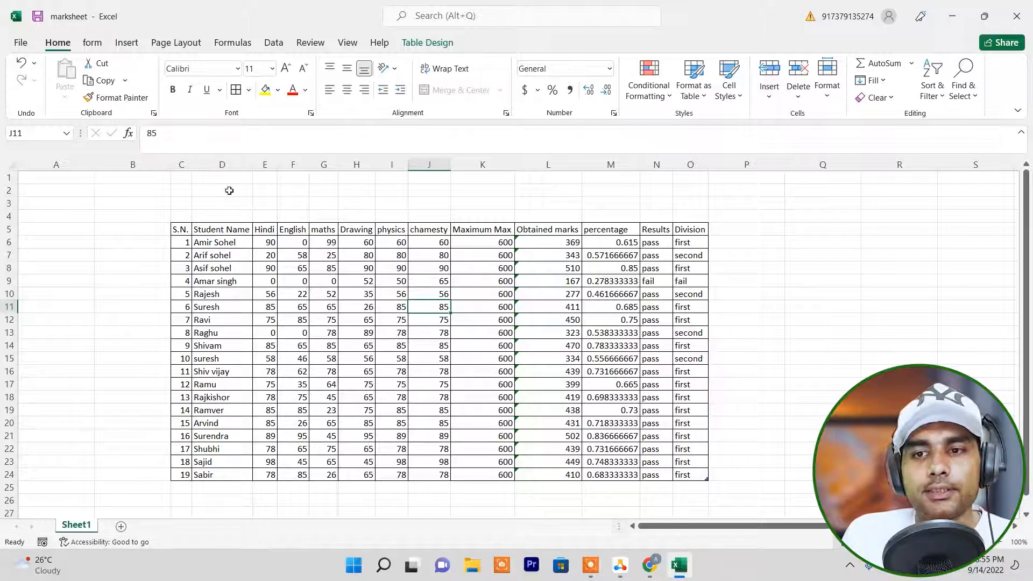
left_click(834, 100)
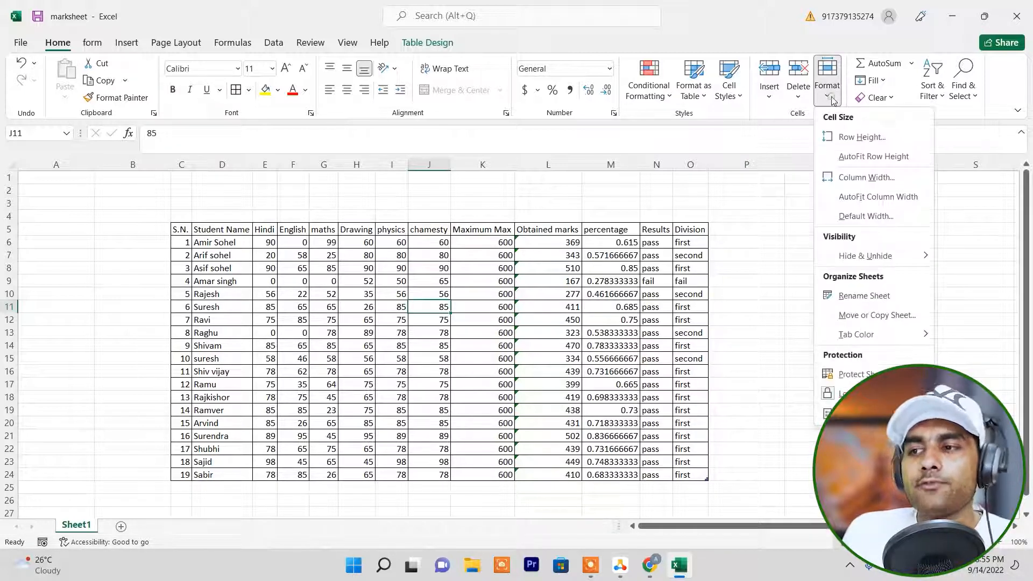
mouse_move(875, 260)
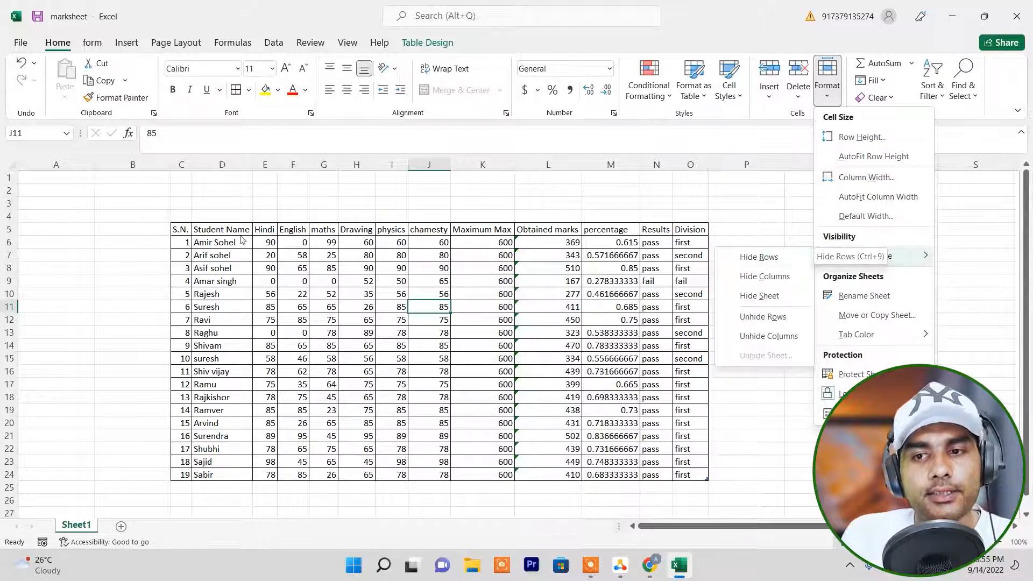
left_click(222, 241)
left_click(190, 247)
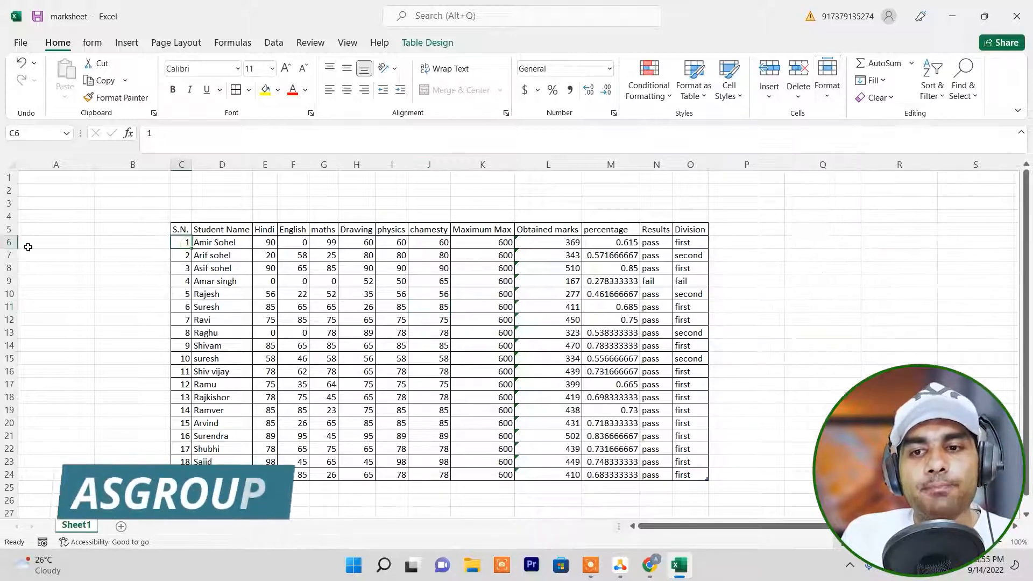
left_click(10, 238)
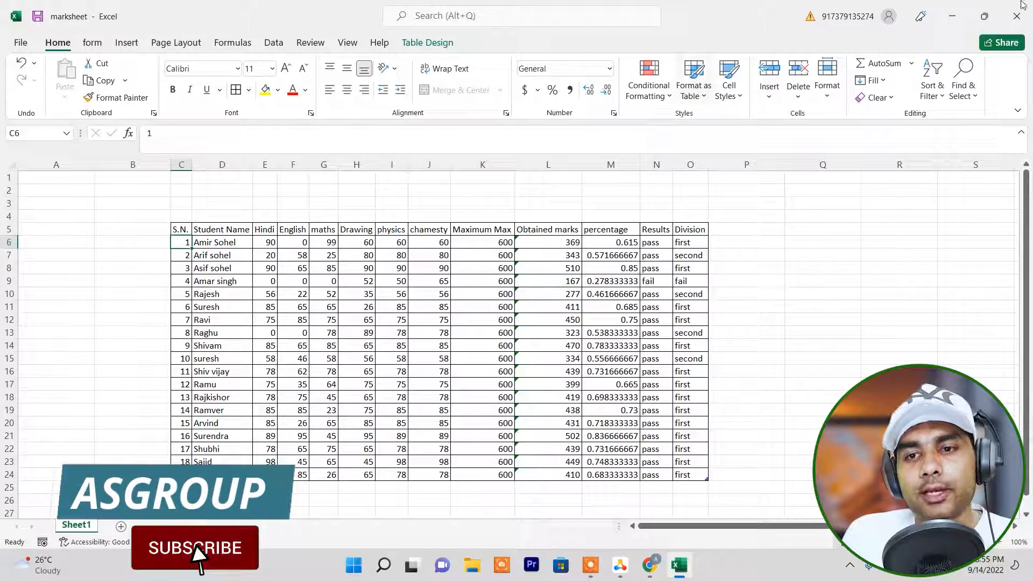
Hide row 6, the first student's record, and unhide it again.
left_click(235, 243)
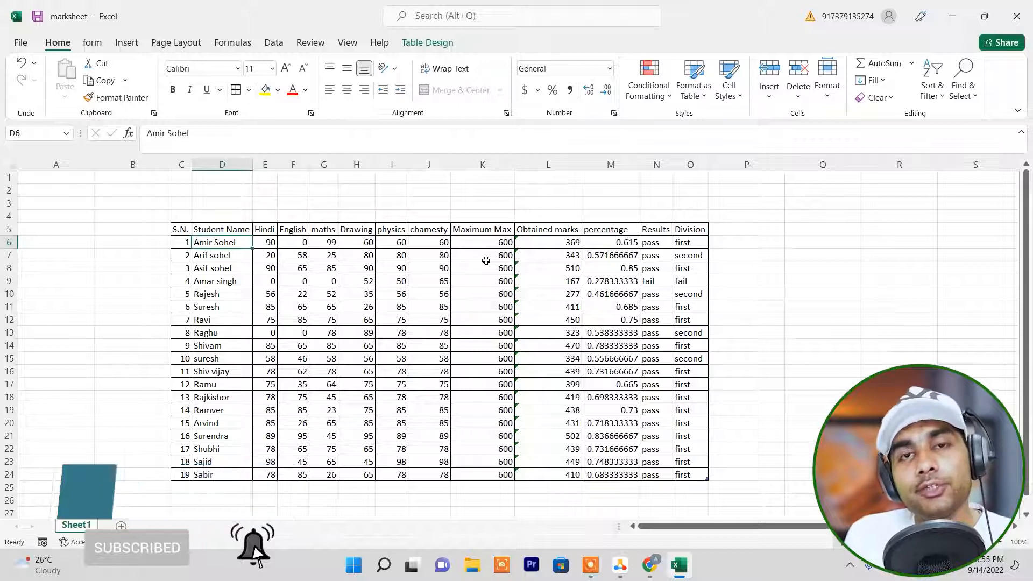
left_click(829, 95)
mouse_move(910, 262)
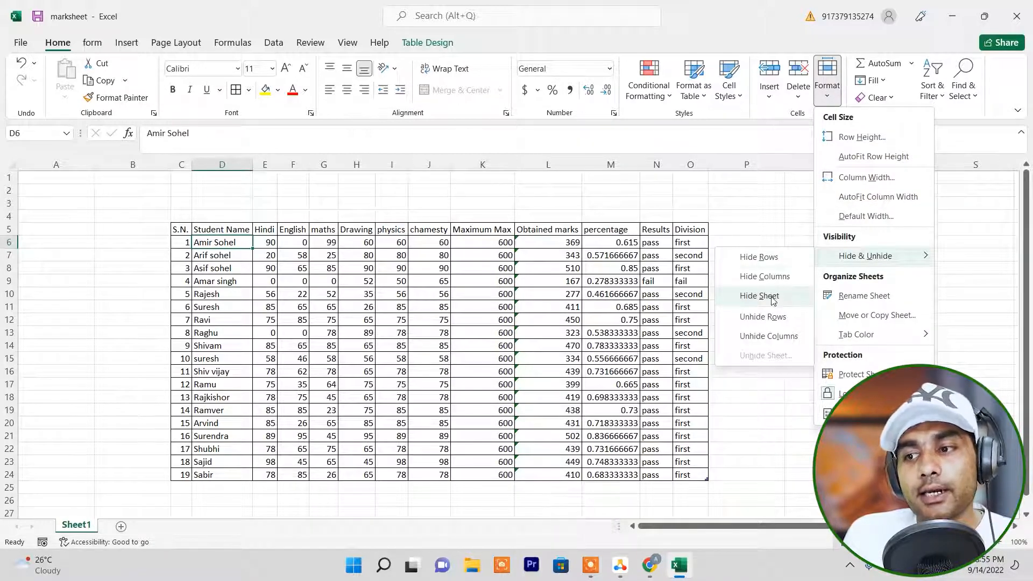
left_click(769, 261)
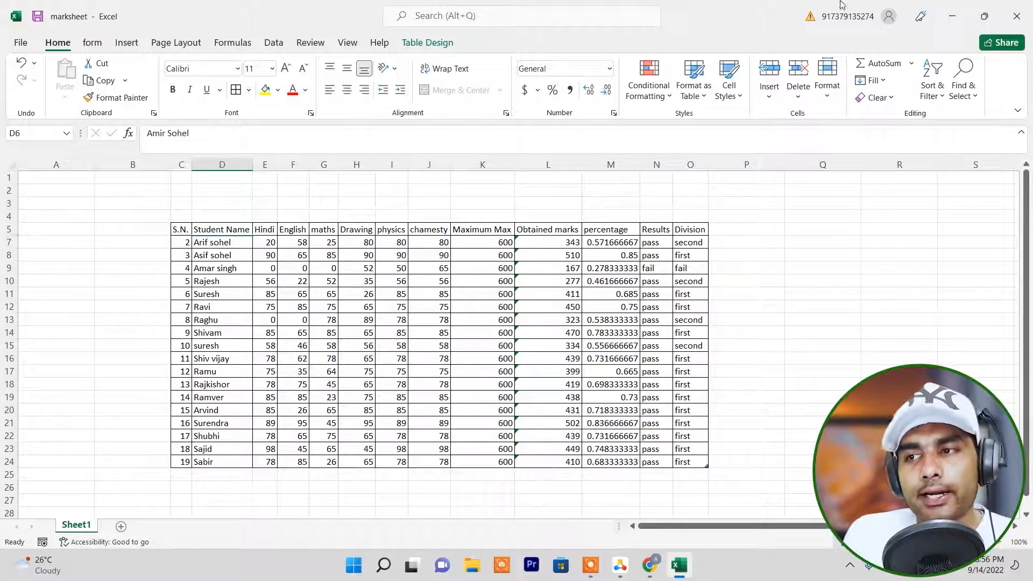
left_click(828, 91)
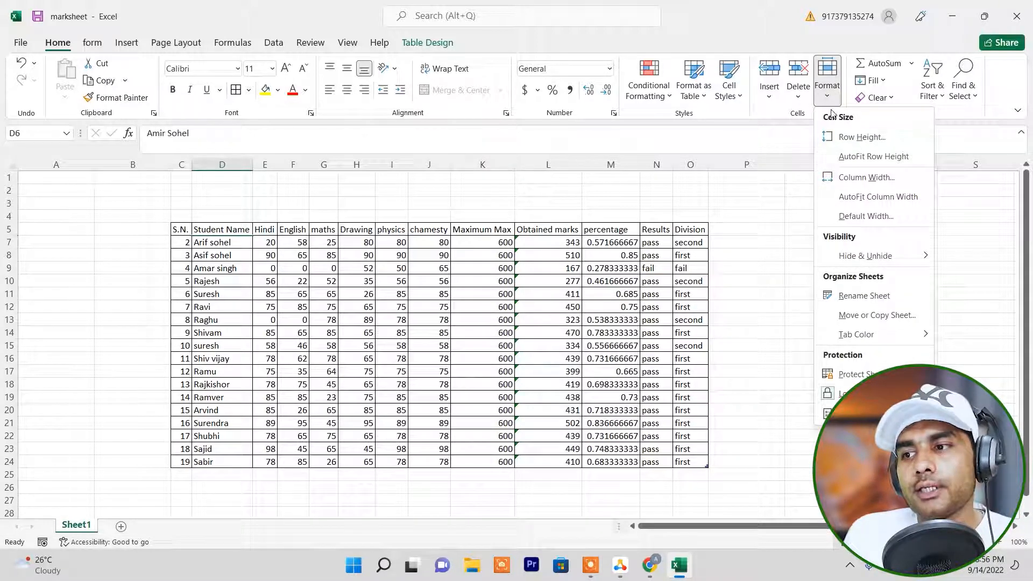
mouse_move(879, 264)
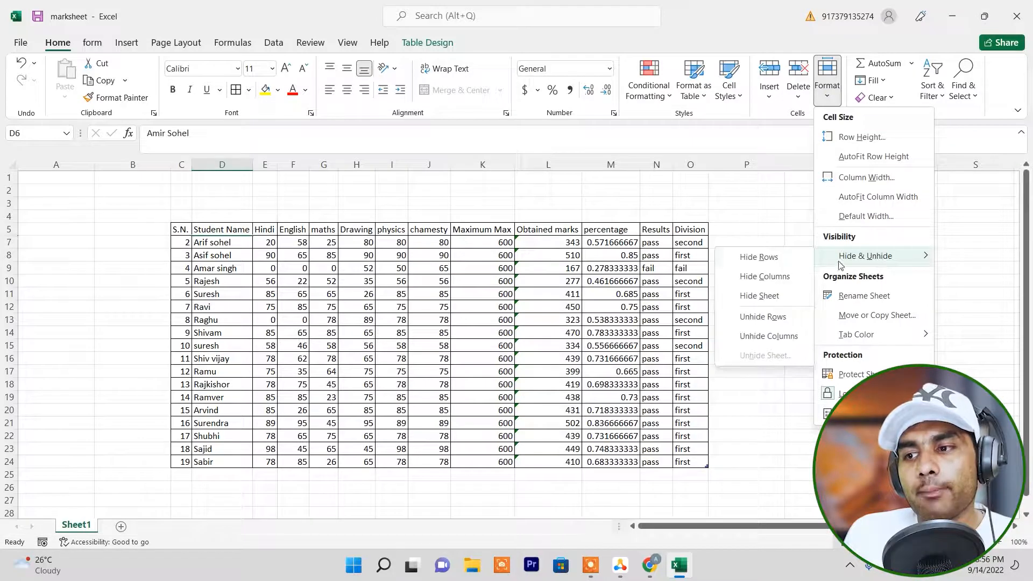
left_click(773, 322)
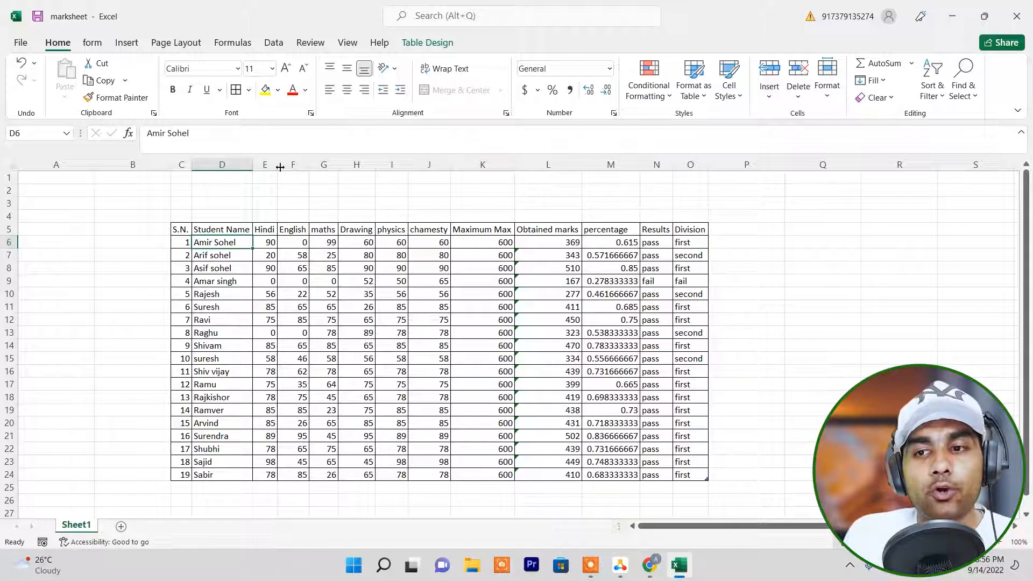
Hide column E with the Hindi marks and unhide it again.
left_click(268, 208)
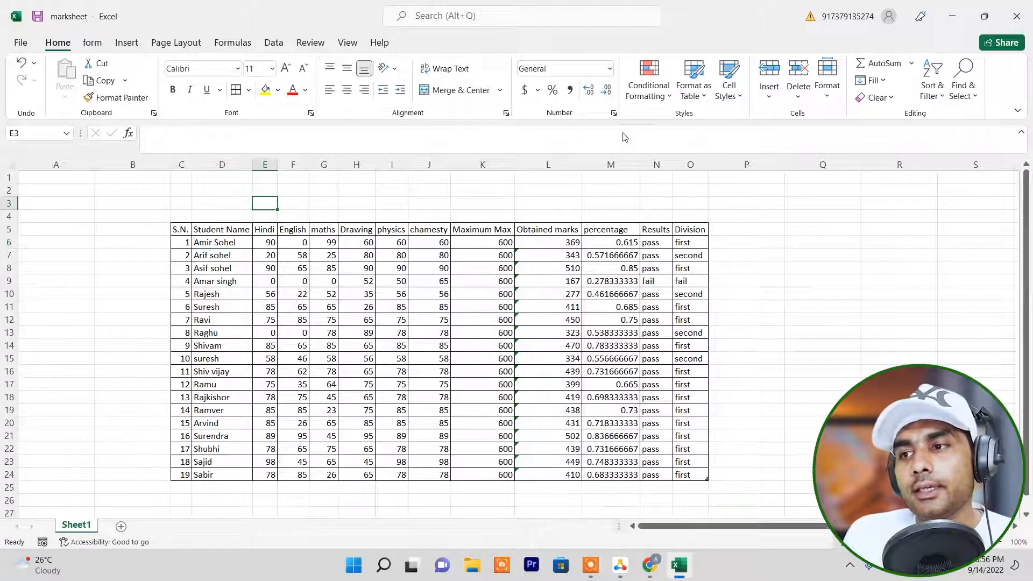
left_click(831, 100)
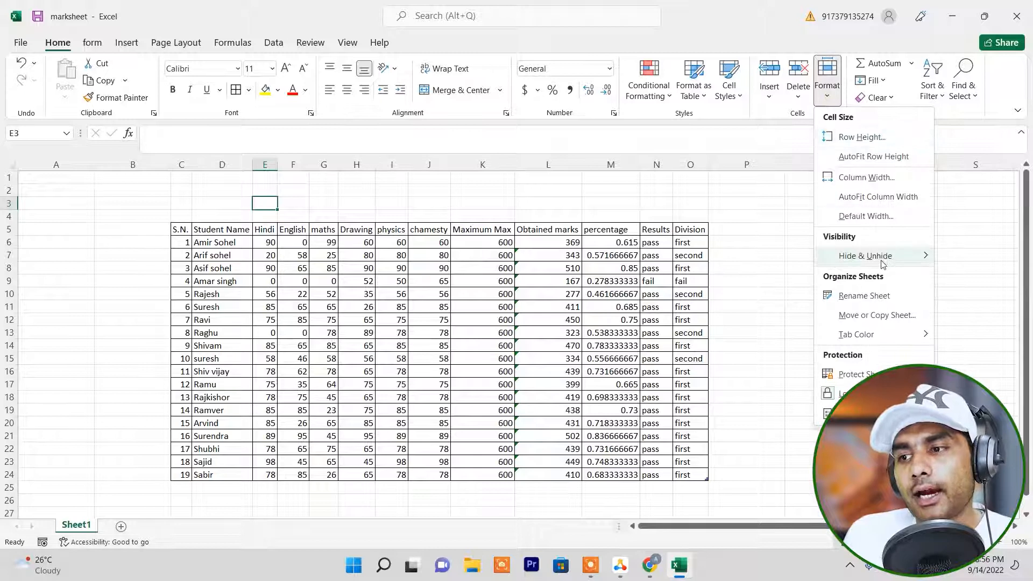
mouse_move(870, 257)
left_click(764, 277)
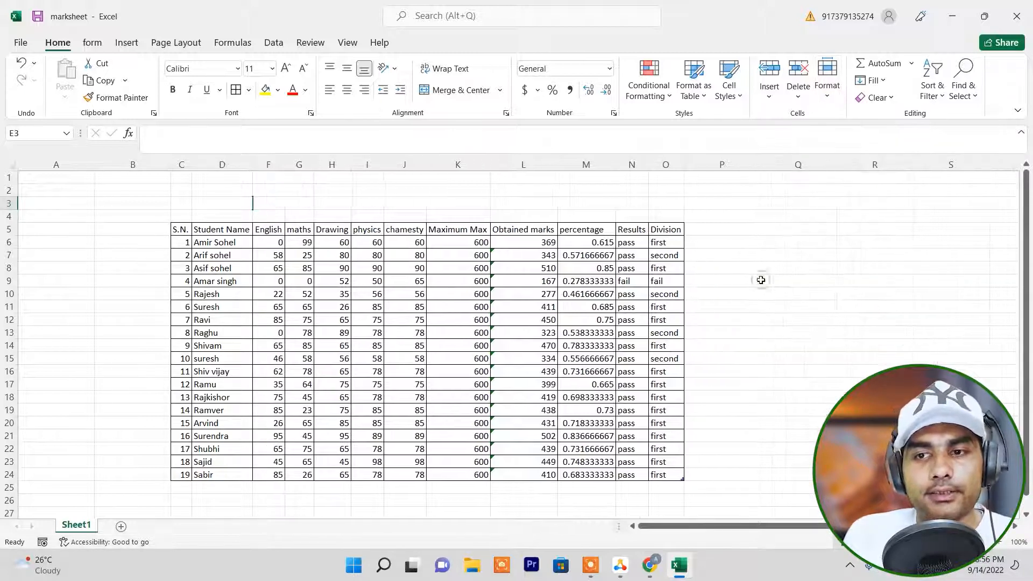
left_click(828, 92)
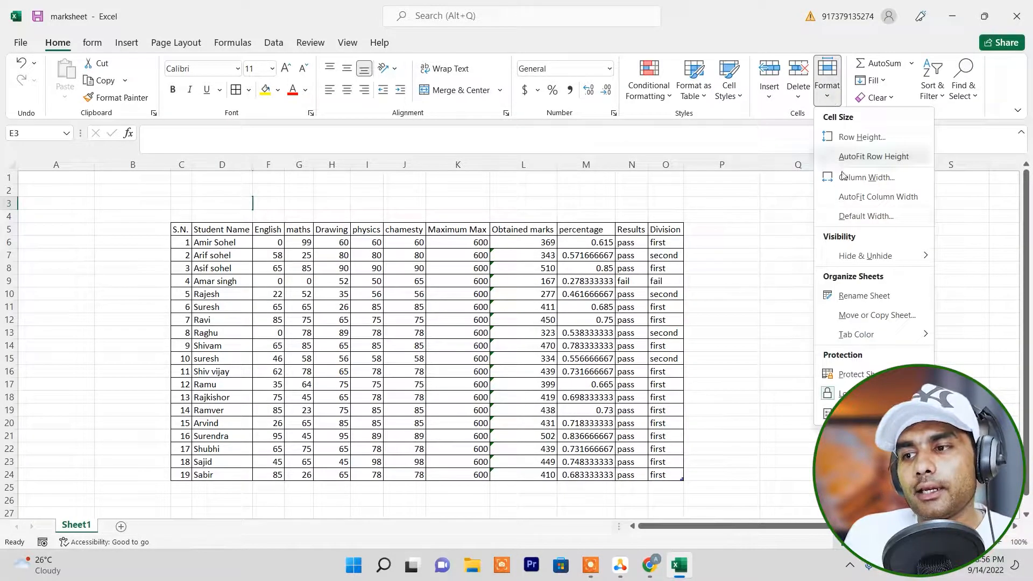
mouse_move(860, 258)
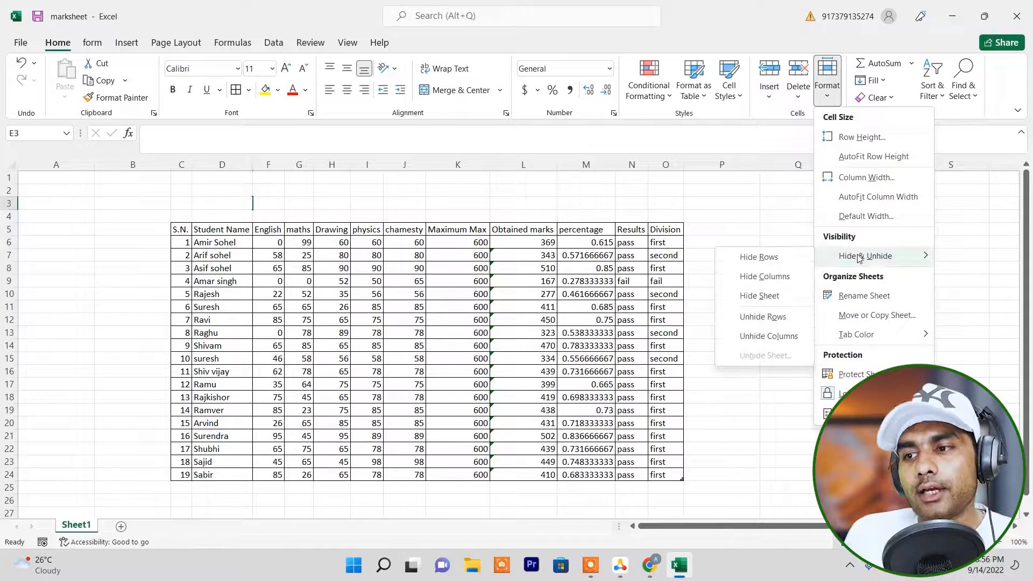
left_click(770, 337)
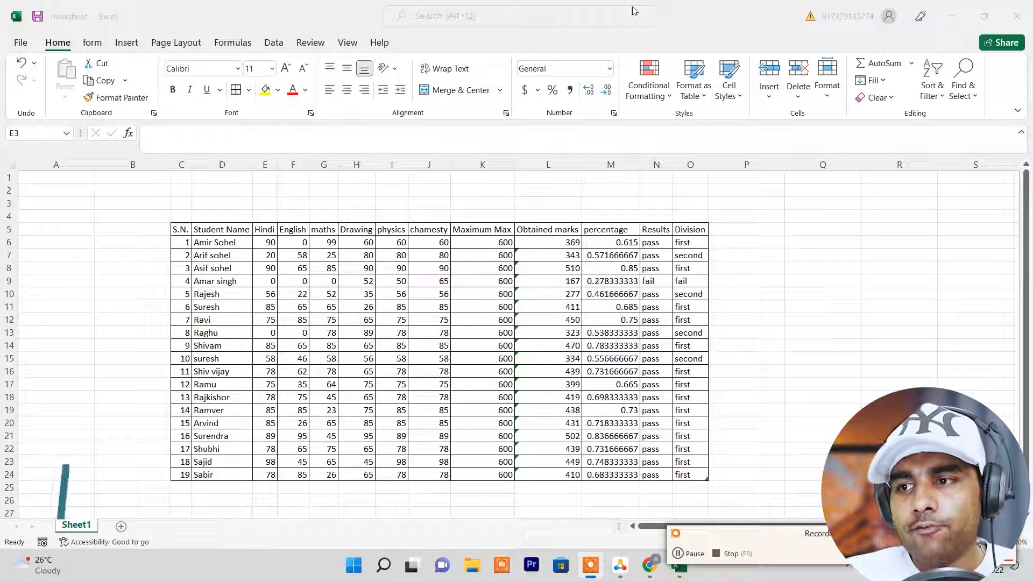
left_click(827, 98)
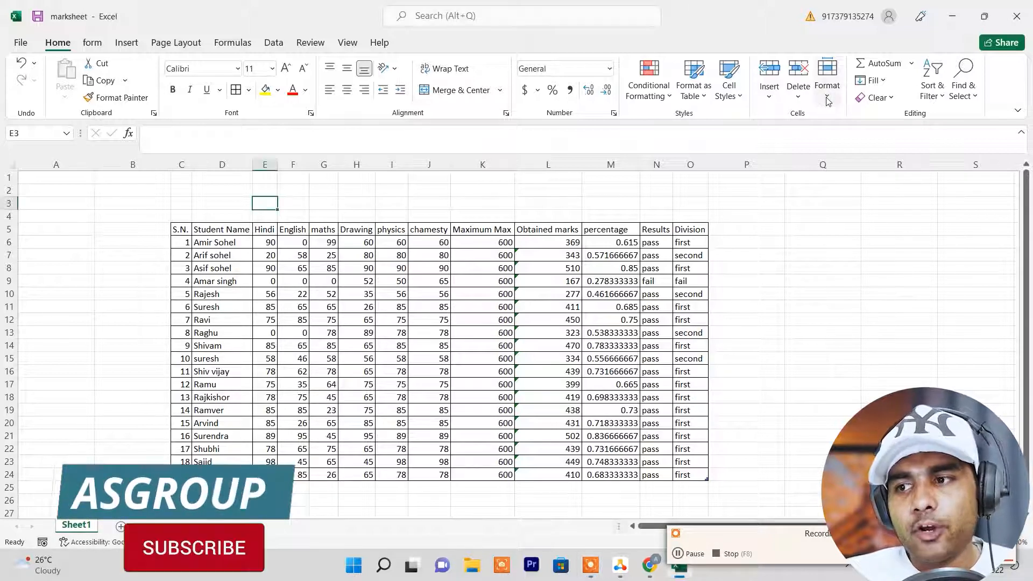
left_click(828, 99)
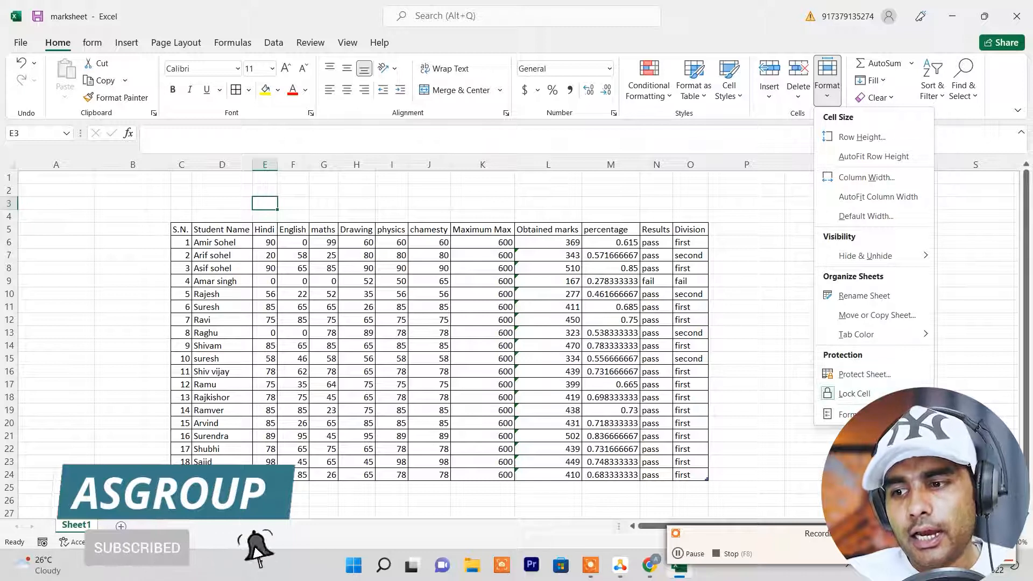
left_click(1005, 534)
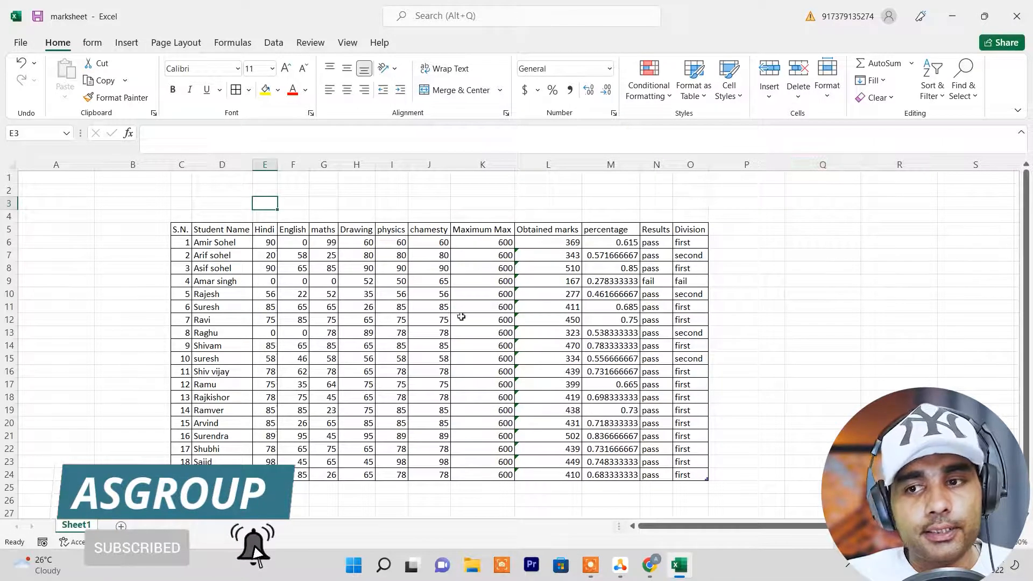
left_click(360, 308)
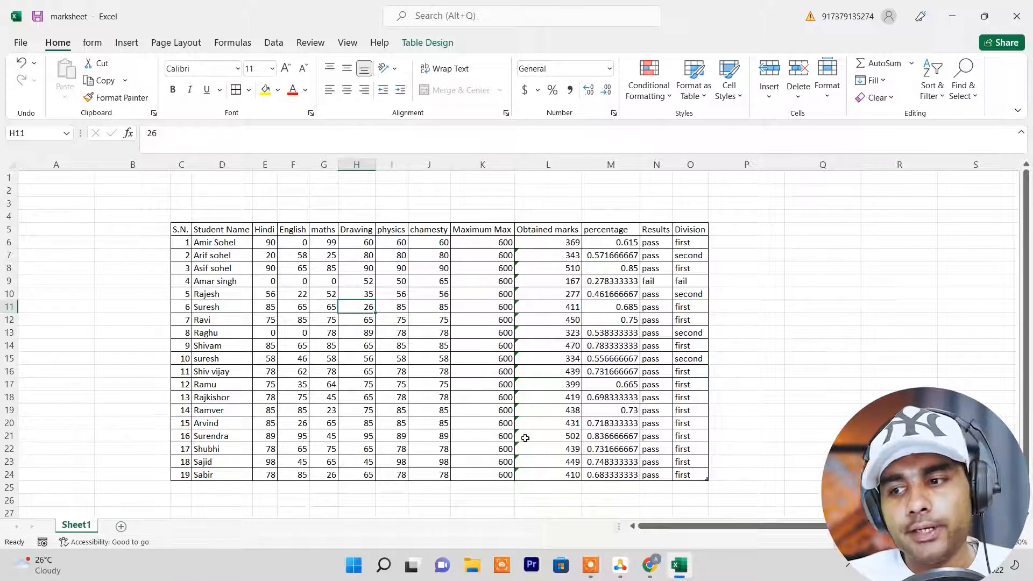
Protect the sheet with a password, allowing only the selection of locked and unlocked cells, and re-enter the password to confirm it.
left_click(1000, 542)
left_click(1000, 542)
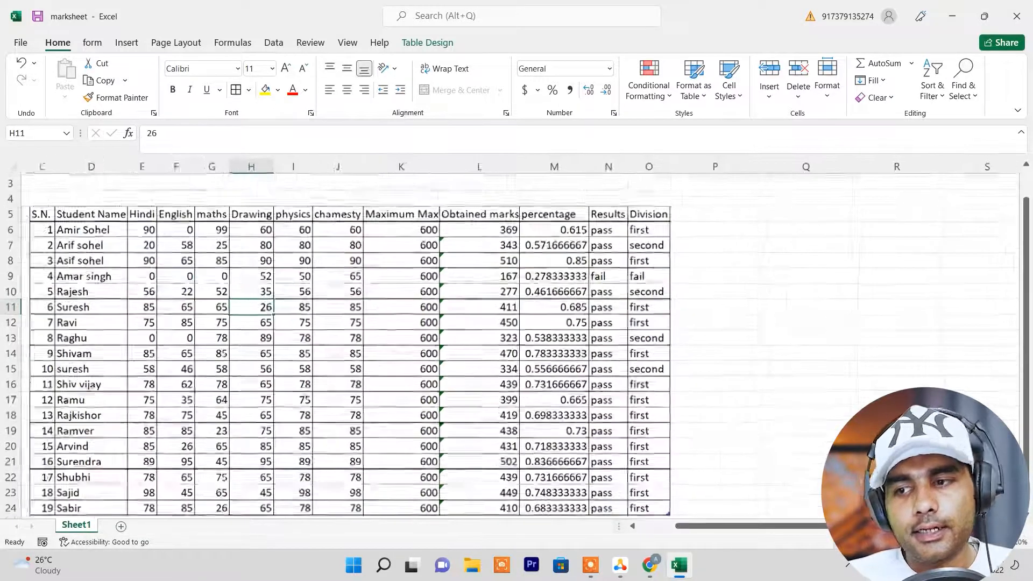
left_click_drag(904, 526, 866, 526)
left_click(834, 94)
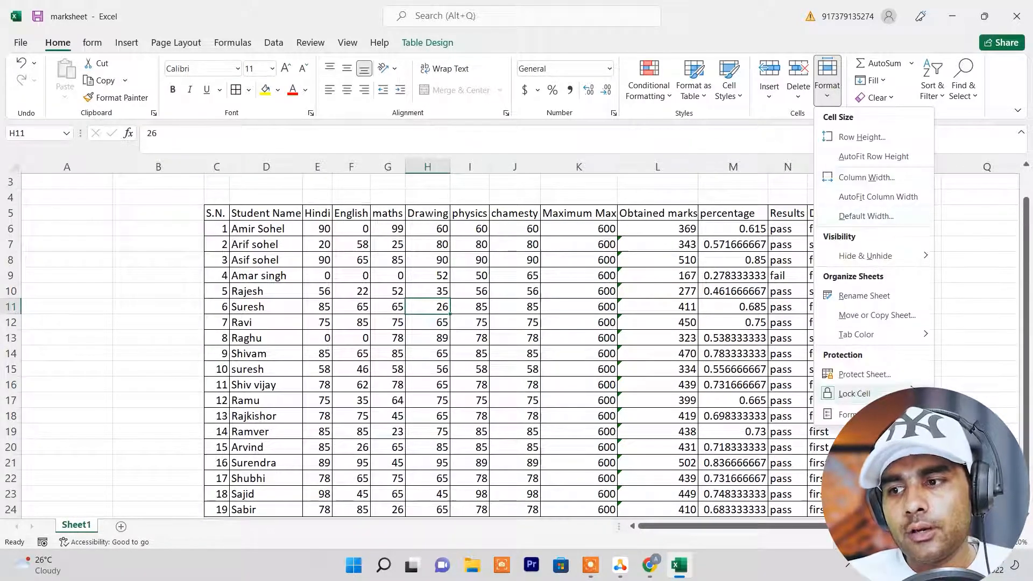
left_click(863, 374)
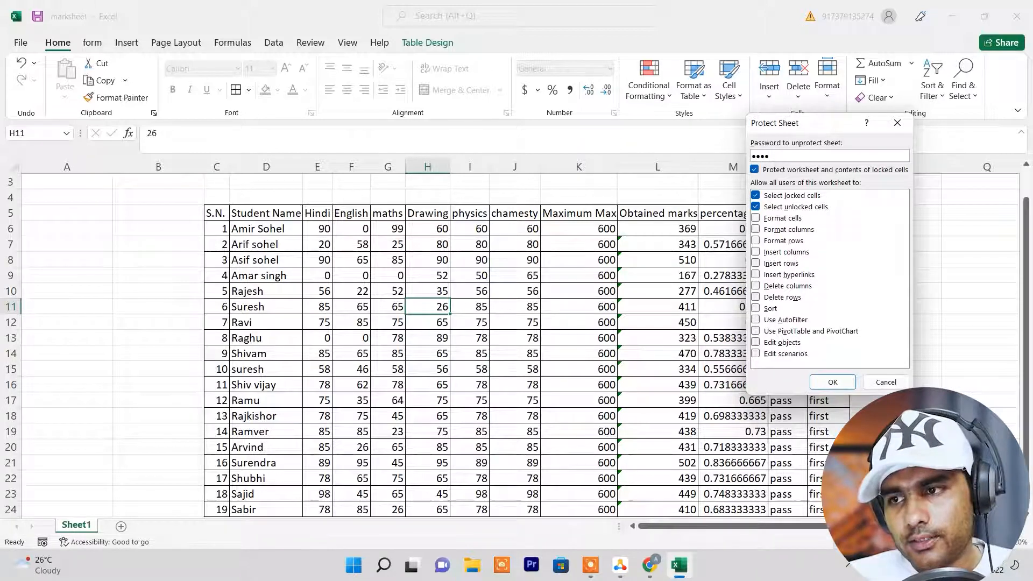
left_click(831, 384)
type("••••")
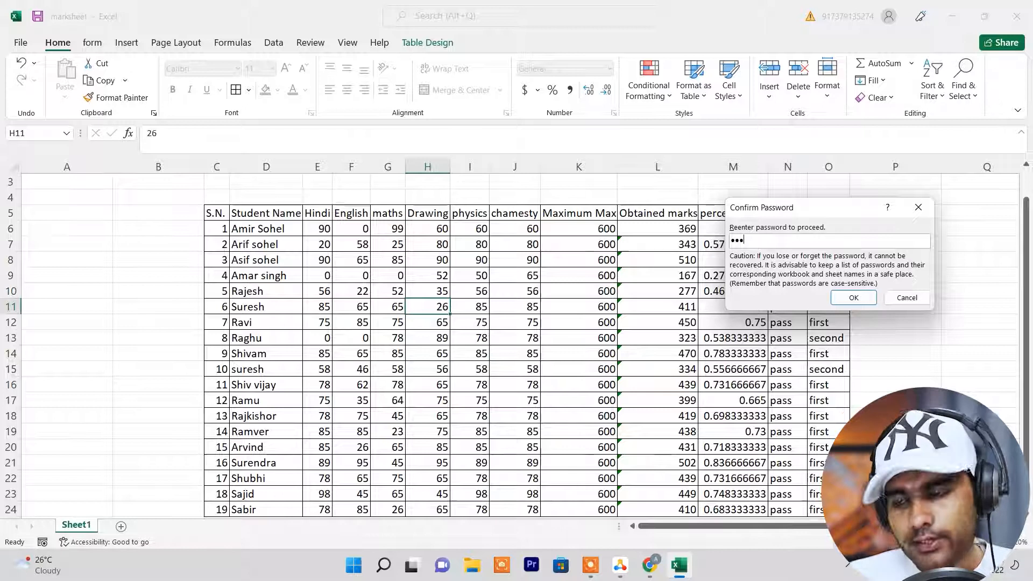
left_click(863, 297)
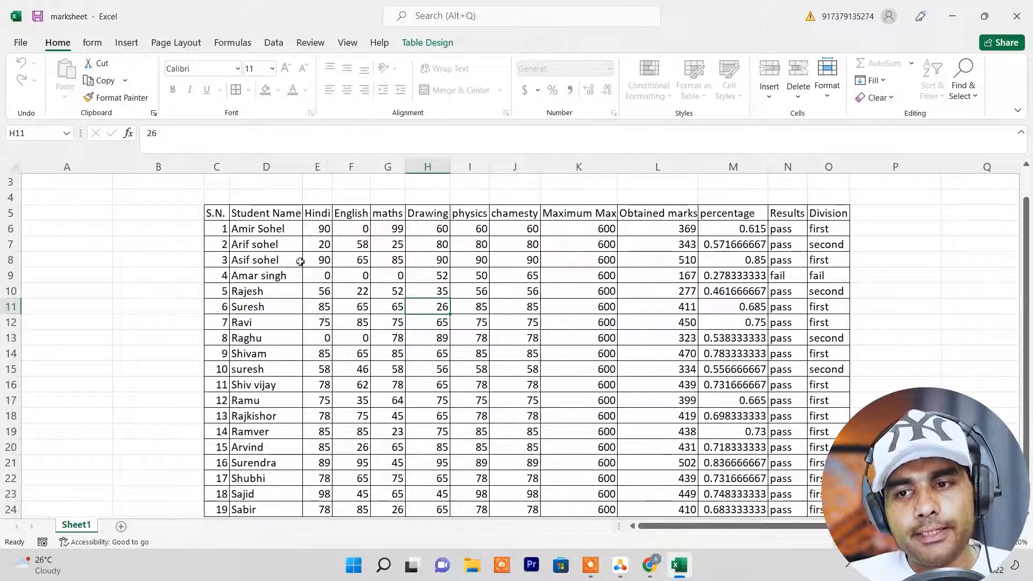
Try to edit the second student's name in cell D7 of the protected sheet.
left_click(264, 245)
double_click(264, 245)
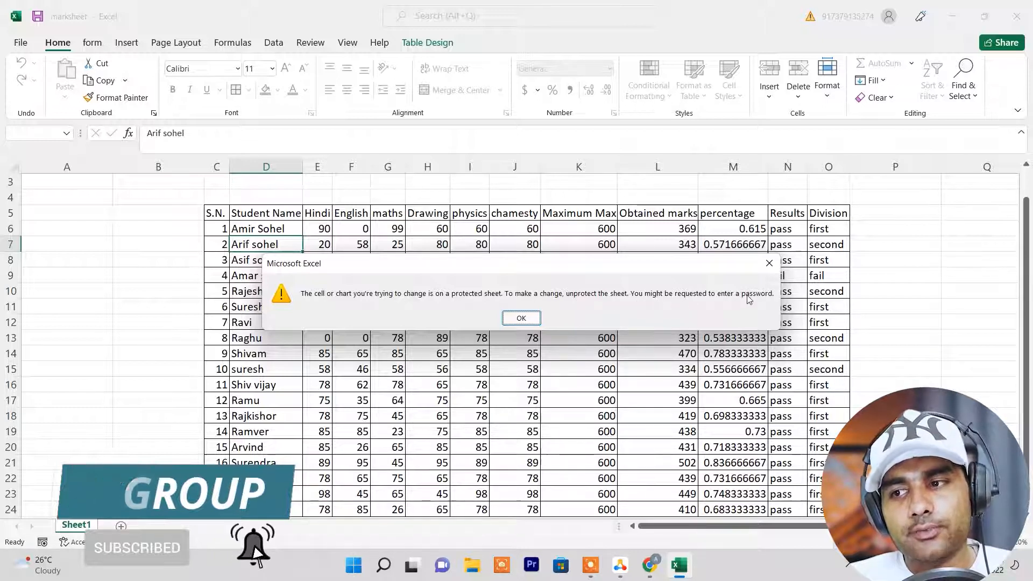
left_click(507, 318)
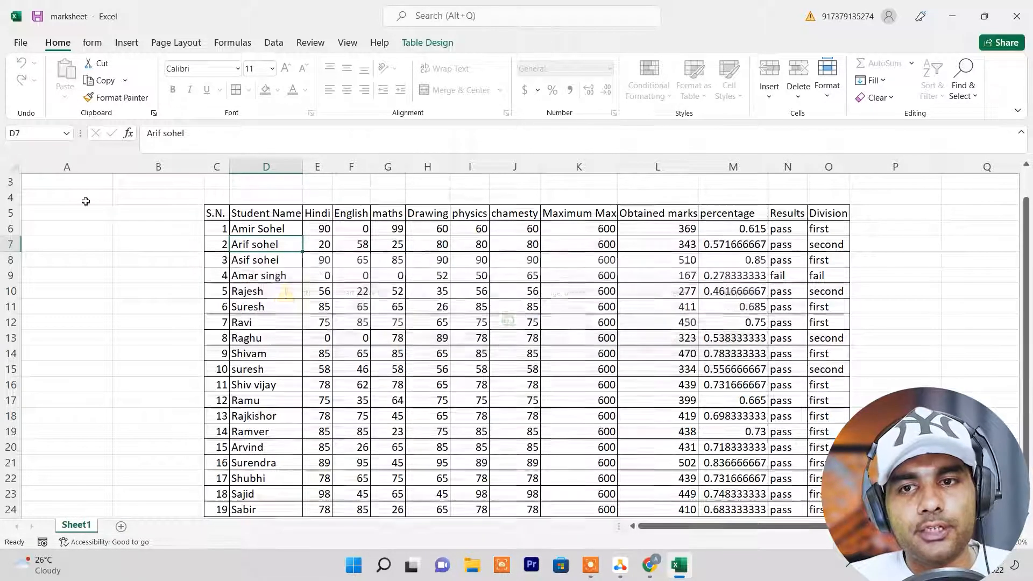
Save the protected marksheet workbook and close it.
left_click(21, 43)
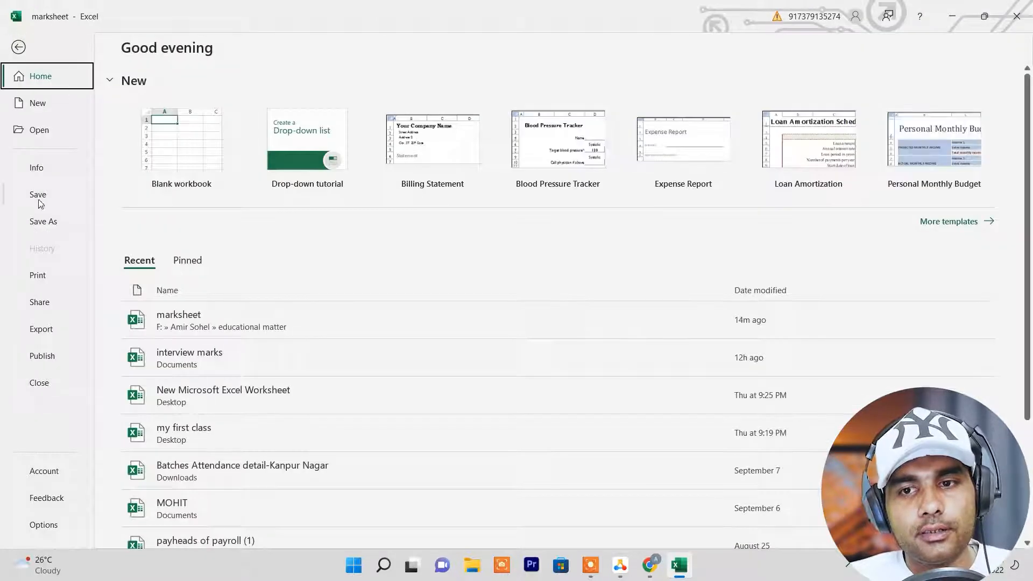
left_click(38, 203)
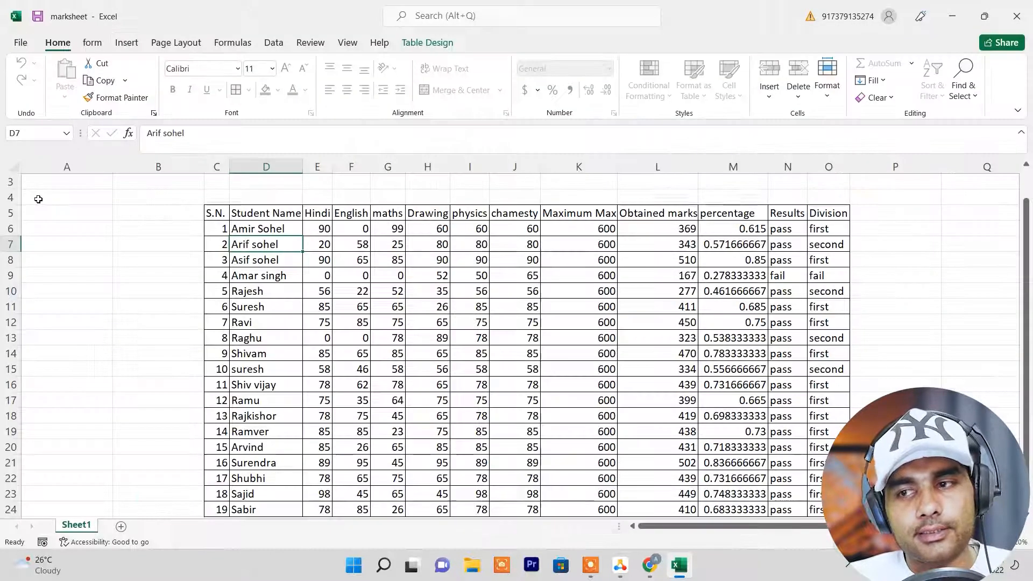
left_click(1016, 16)
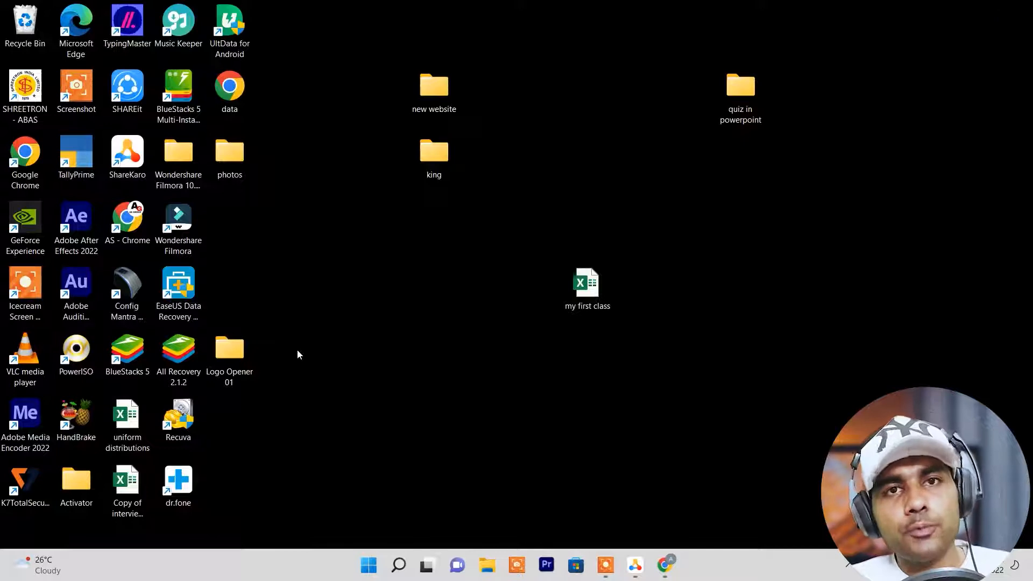
Restart Excel and reopen the marksheet workbook from the recent files, dismissing the licence notice.
left_click(427, 564)
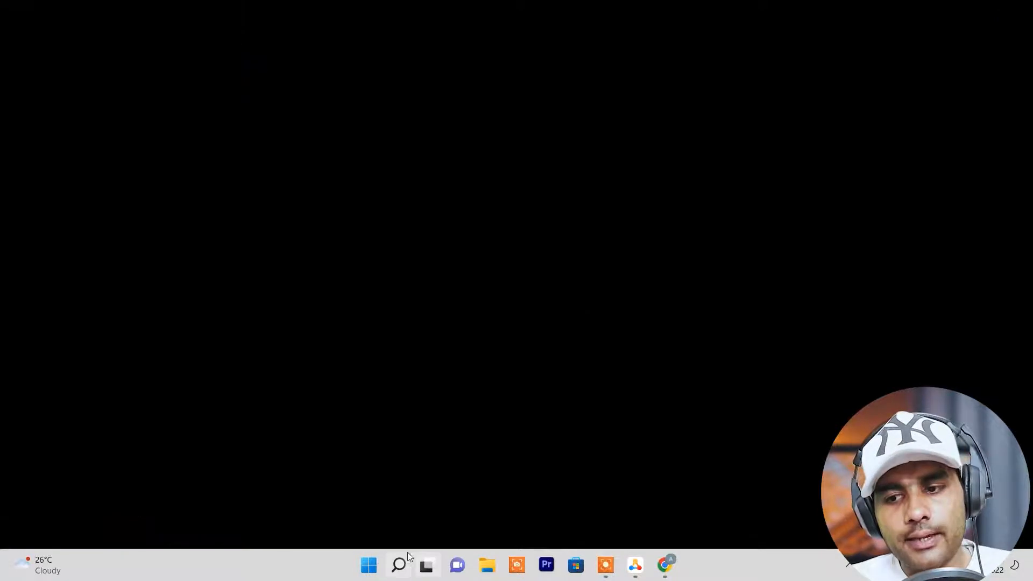
left_click(401, 563)
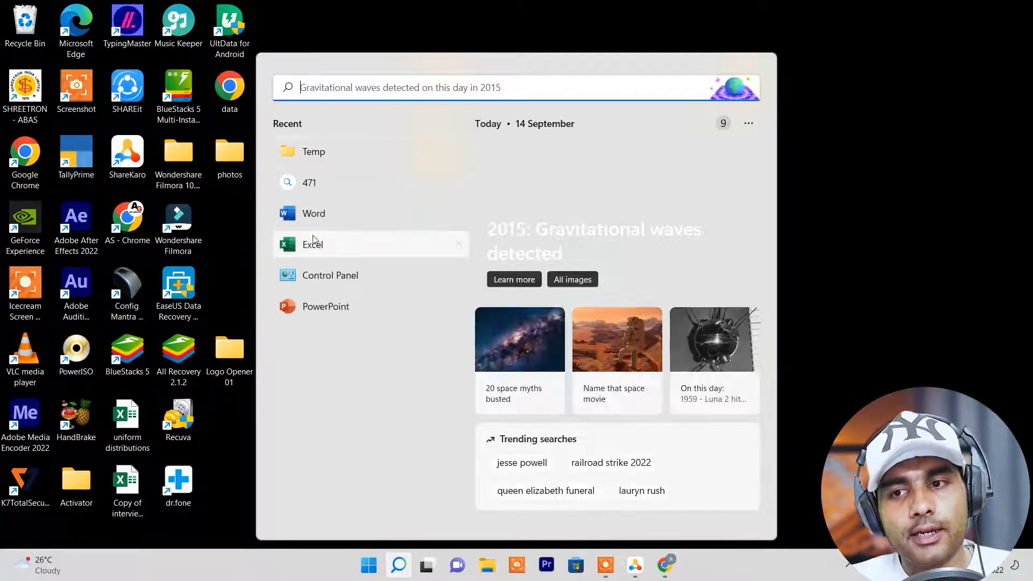
left_click(317, 245)
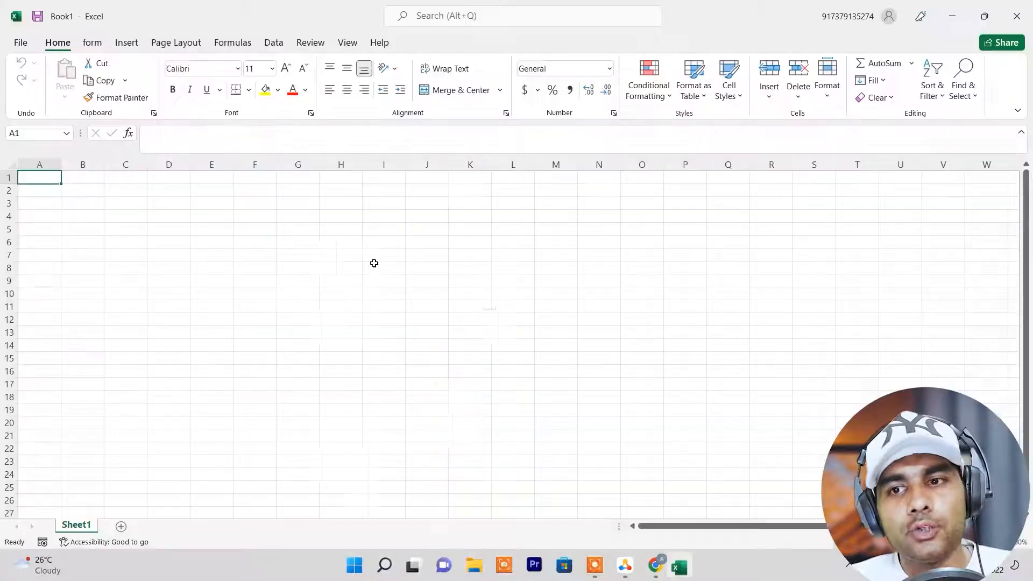
left_click(21, 43)
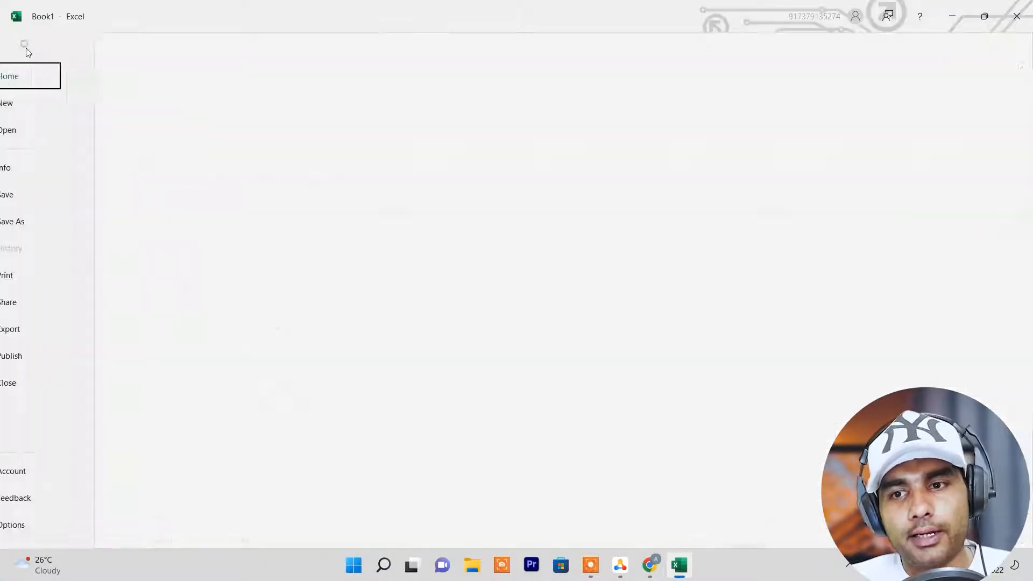
left_click(248, 318)
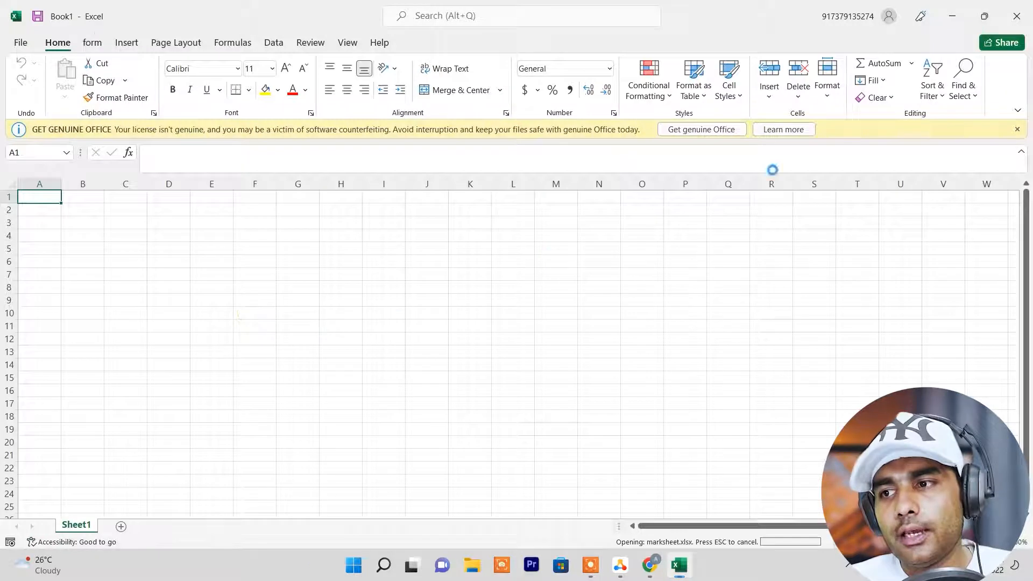
left_click(1018, 130)
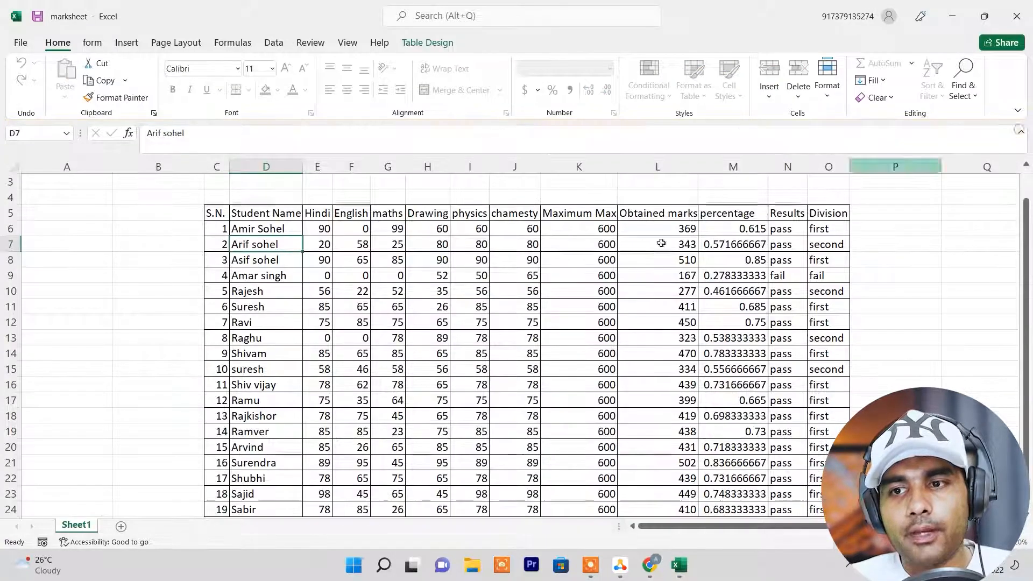
Try to edit and delete the English mark in cell F9 of the protected sheet.
double_click(358, 274)
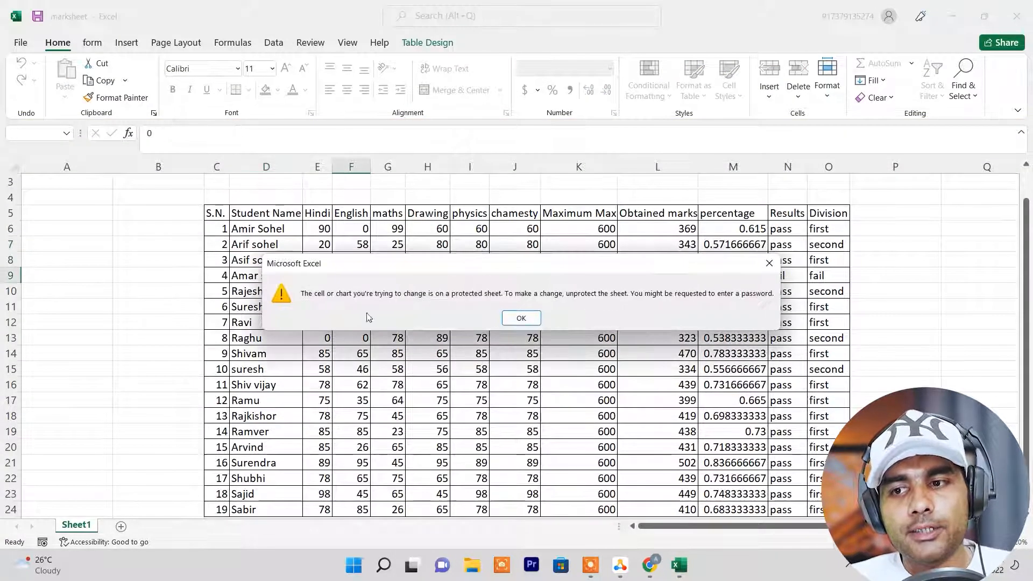
left_click(527, 319)
key("Delete")
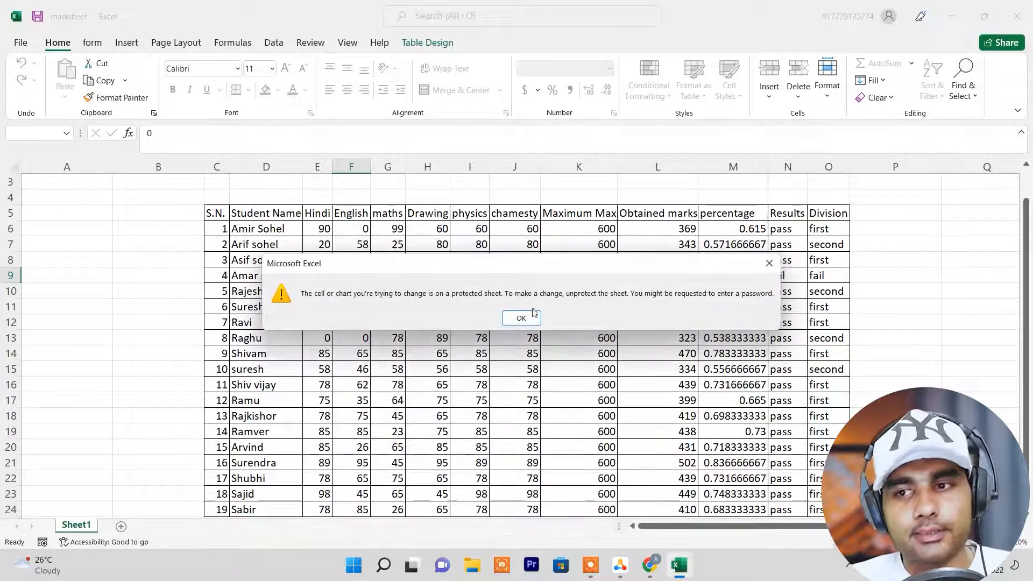
left_click(513, 323)
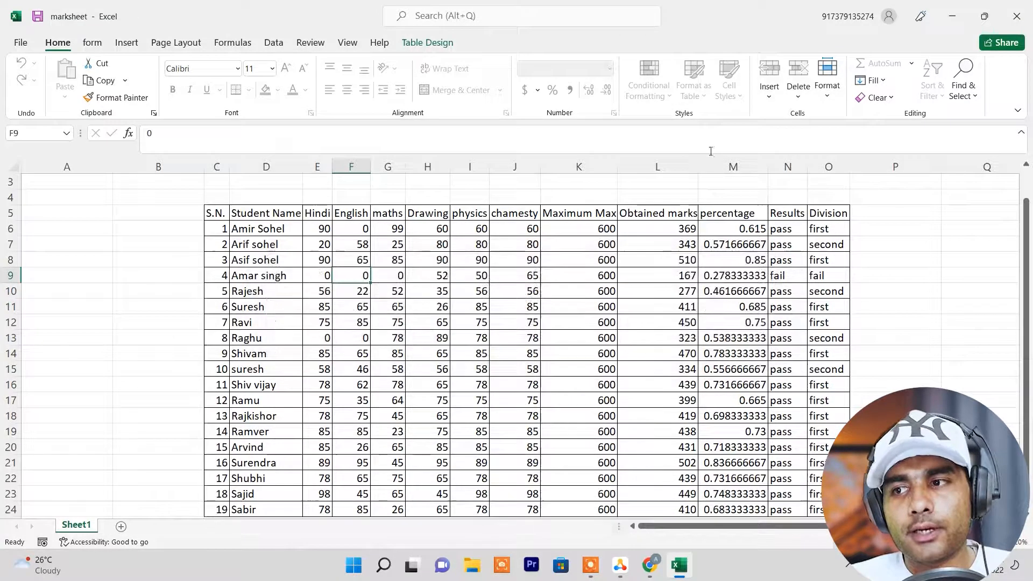
Unprotect the sheet by entering the sheet password.
left_click(823, 100)
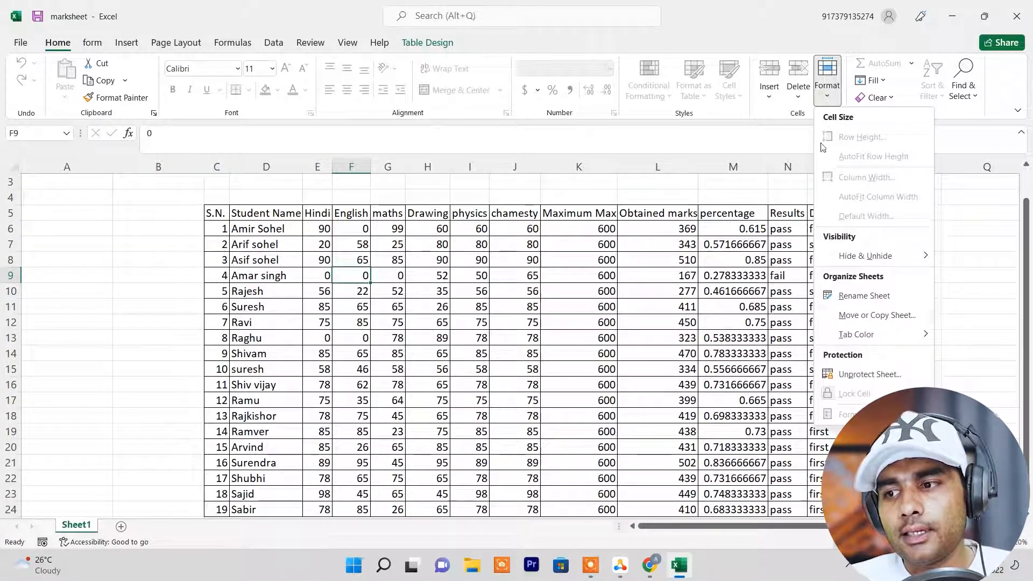
left_click(852, 375)
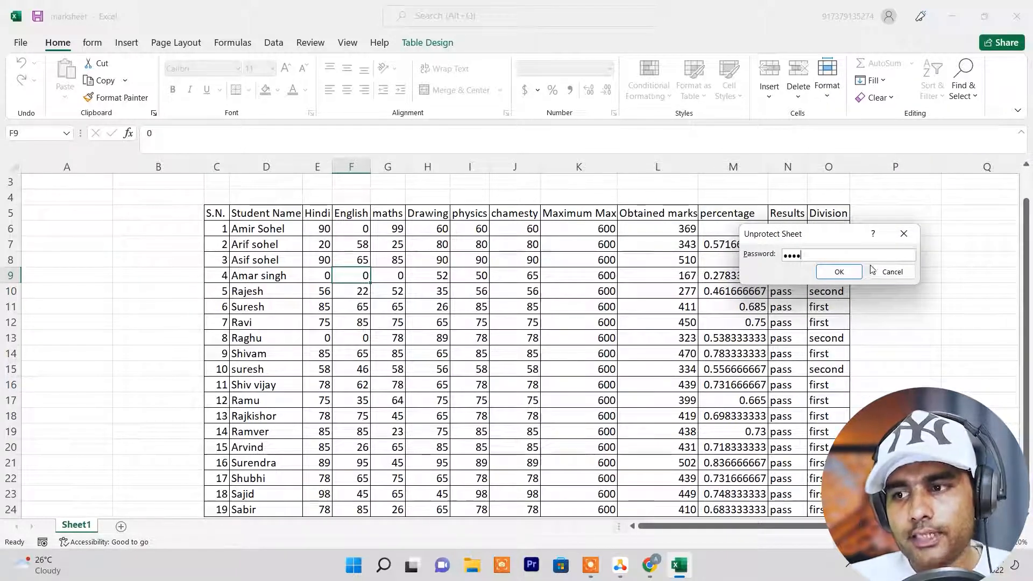
left_click(839, 272)
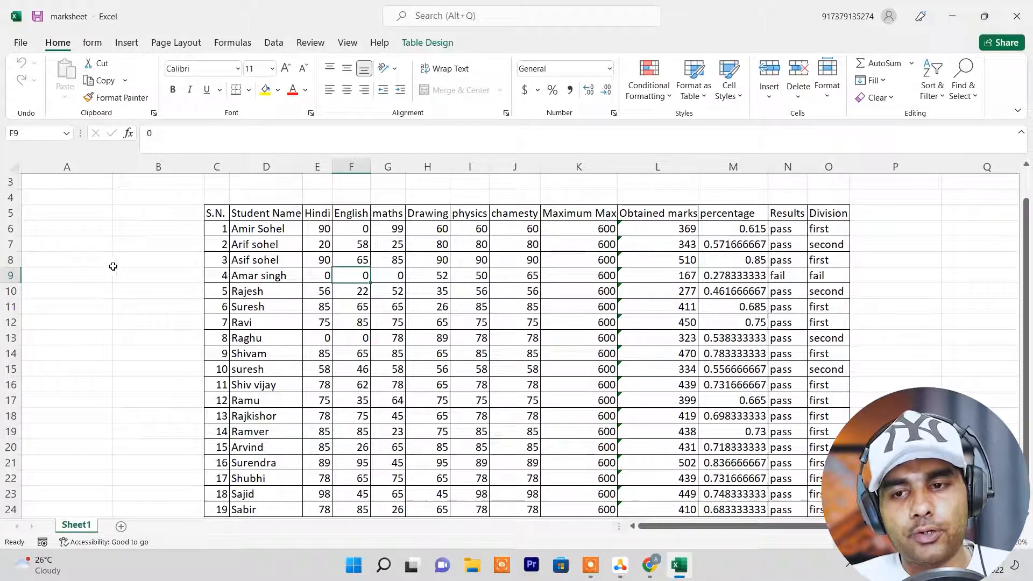
Enter the test text "ertwer" in cell B8 and erase it again.
left_click(157, 267)
type("ertwer")
key("BackSpace")
key("BackSpace")
key("BackSpace")
key("BackSpace")
key("BackSpace")
key("BackSpace")
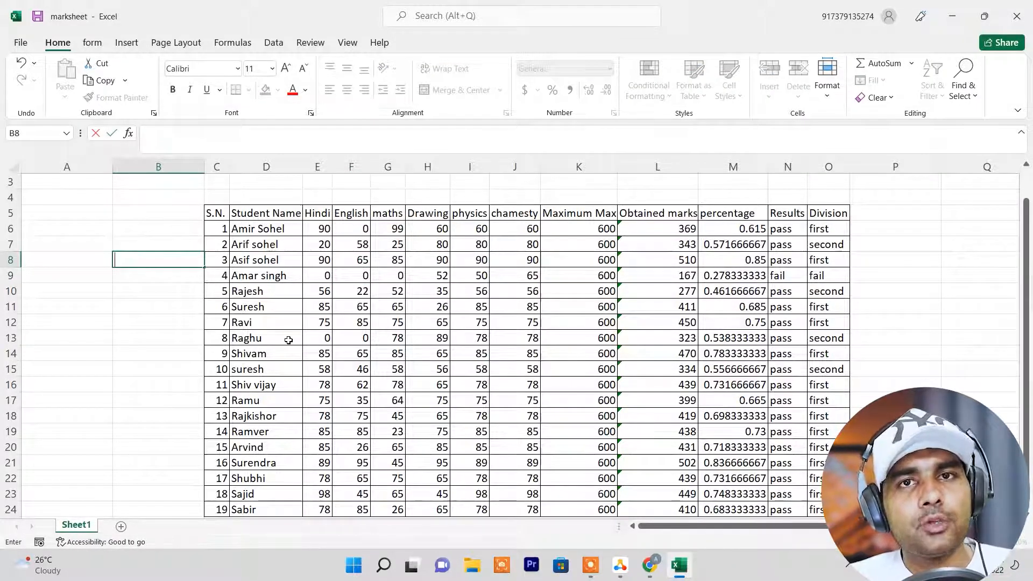